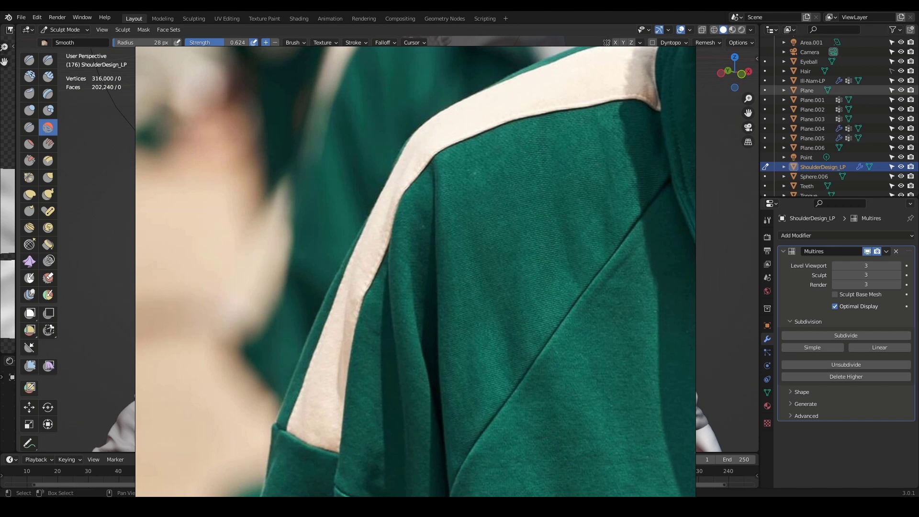
pyautogui.moveTo(653, 102)
pyautogui.mouseDown()
pyautogui.moveTo(618, 98)
pyautogui.moveTo(493, 122)
pyautogui.moveTo(419, 156)
pyautogui.mouseUp()
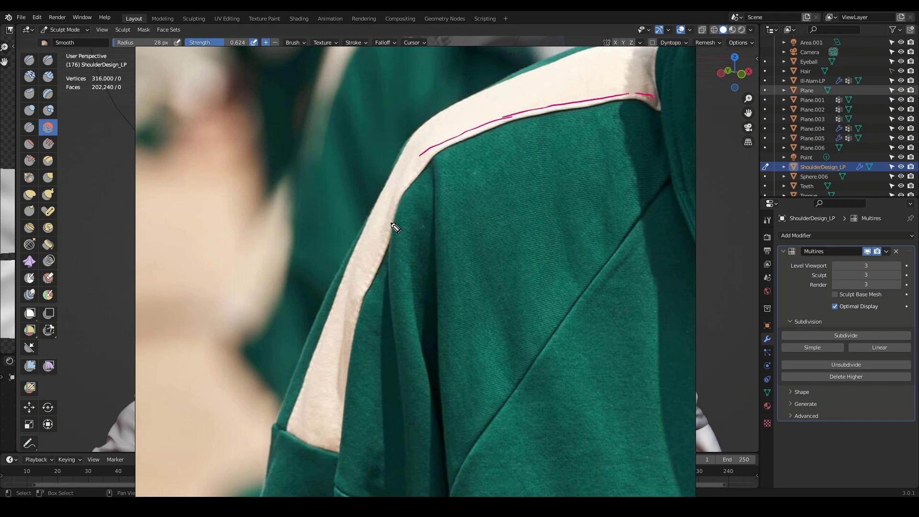
pyautogui.moveTo(381, 265)
pyautogui.mouseDown()
pyautogui.moveTo(345, 383)
pyautogui.moveTo(311, 415)
pyautogui.moveTo(311, 373)
pyautogui.mouseUp()
pyautogui.moveTo(601, 54); pyautogui.dragTo(617, 50)
pyautogui.moveTo(580, 62); pyautogui.dragTo(507, 90)
pyautogui.moveTo(650, 58); pyautogui.dragTo(649, 71)
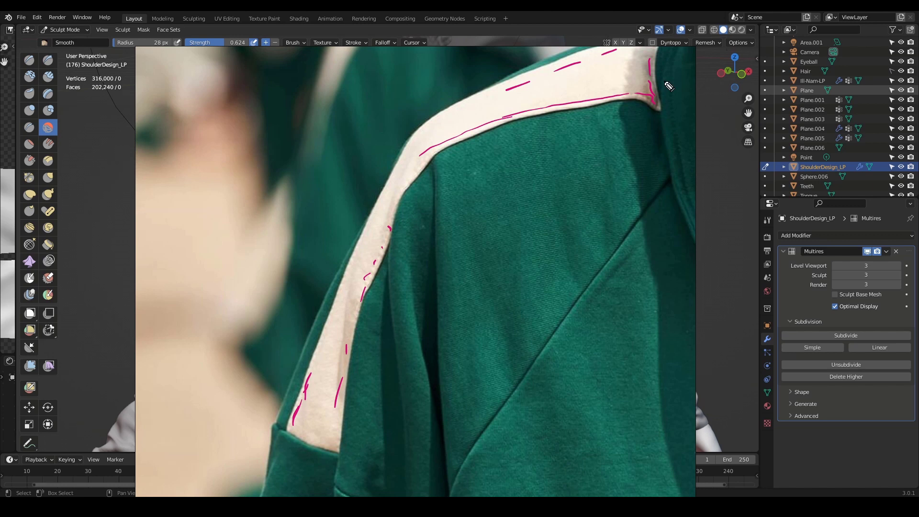
pyautogui.press('Escape')
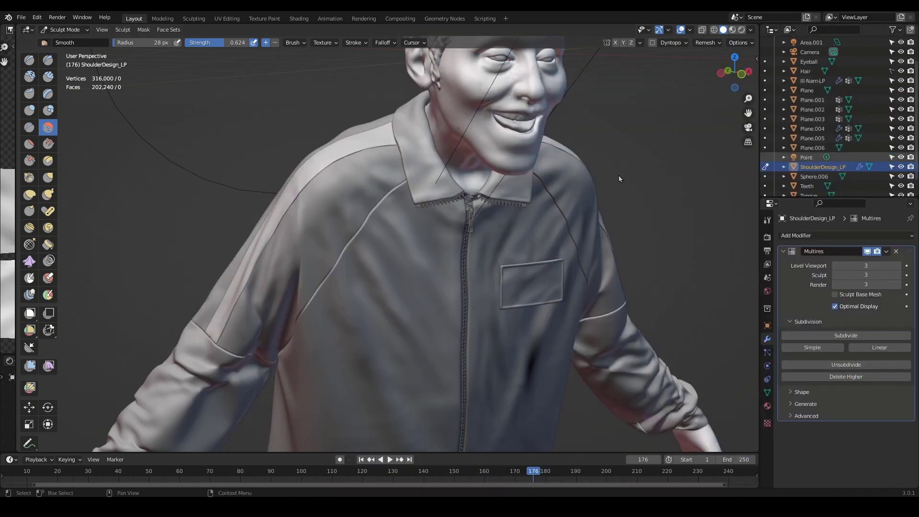
# Switch the ShoulderDesign_LP shoulder stripe mesh from Sculpt Mode to Object Mode
pyautogui.scroll(1, 658, 201)
pyautogui.moveTo(654, 229)
pyautogui.mouseDown(button='middle')
pyautogui.moveTo(656, 258)
pyautogui.moveTo(642, 257)
pyautogui.moveTo(749, 207)
pyautogui.mouseUp(button='middle')
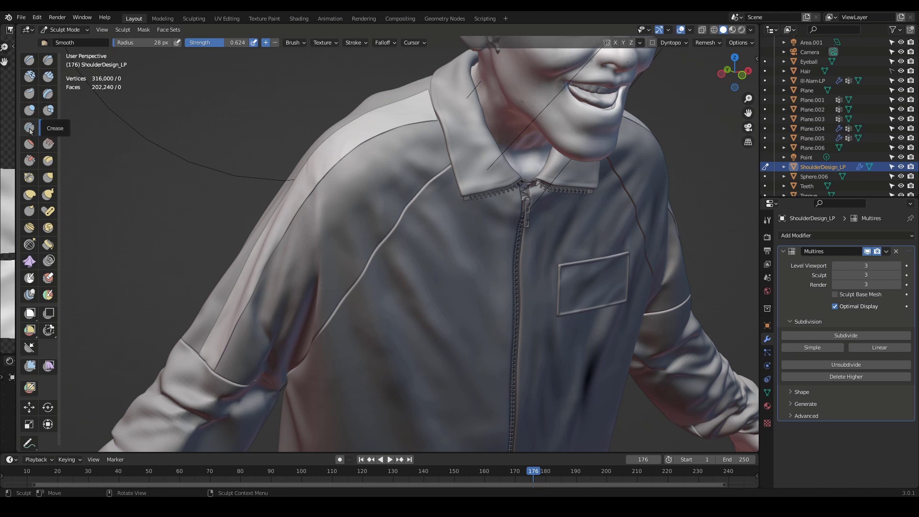
pyautogui.click(48, 127)
pyautogui.moveTo(205, 152)
pyautogui.mouseDown(button='middle')
pyautogui.moveTo(253, 166)
pyautogui.moveTo(245, 180)
pyautogui.moveTo(254, 179)
pyautogui.mouseUp(button='middle')
pyautogui.hotkey('ctrl', 'Tab')
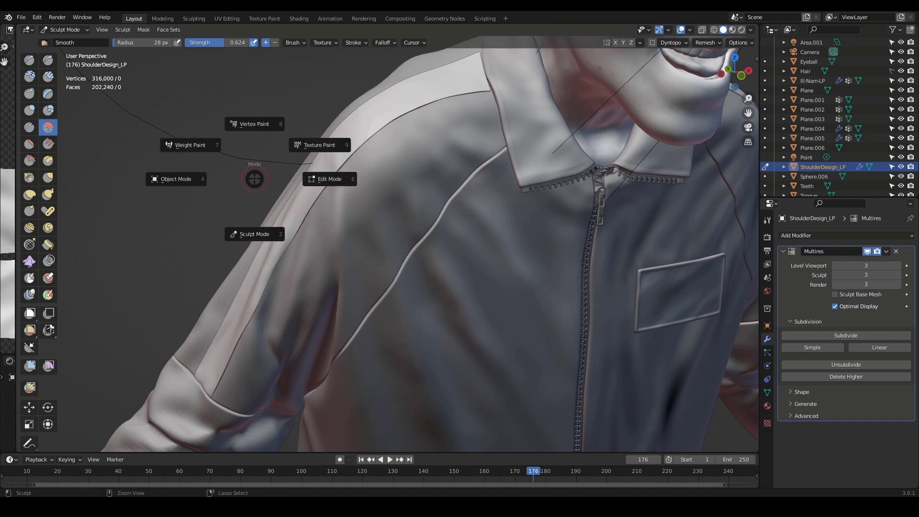
pyautogui.click(185, 179)
pyautogui.moveTo(383, 127)
pyautogui.mouseDown(button='middle')
pyautogui.moveTo(404, 170)
pyautogui.moveTo(390, 137)
pyautogui.mouseUp(button='middle')
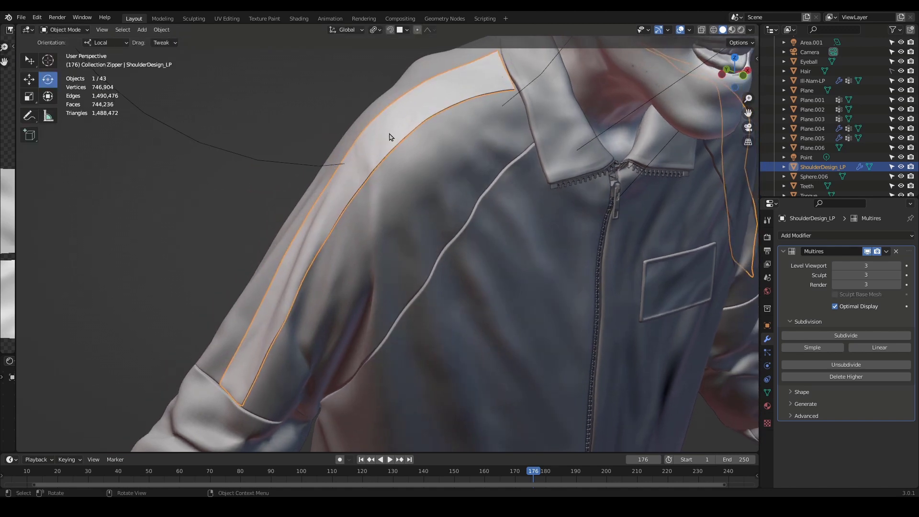
# Subdivide the shoulder stripe's Multires modifier twice, to level 5
pyautogui.moveTo(597, 174); pyautogui.dragTo(496, 211, button='middle')
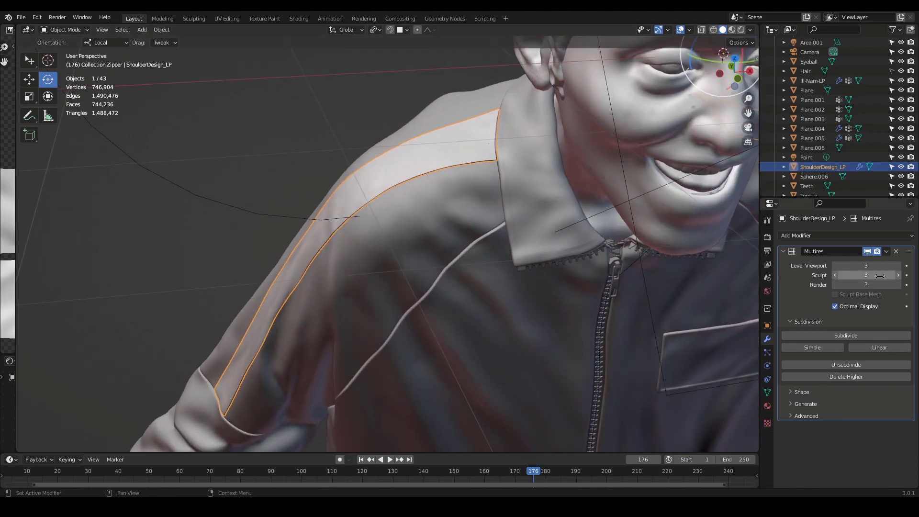
pyautogui.moveTo(398, 234); pyautogui.dragTo(737, 280, button='middle')
pyautogui.click(868, 335)
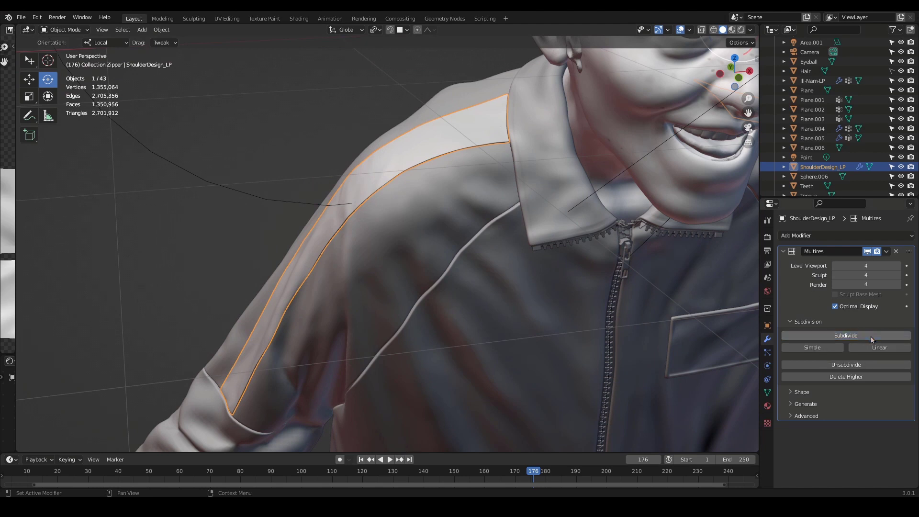
pyautogui.click(871, 337)
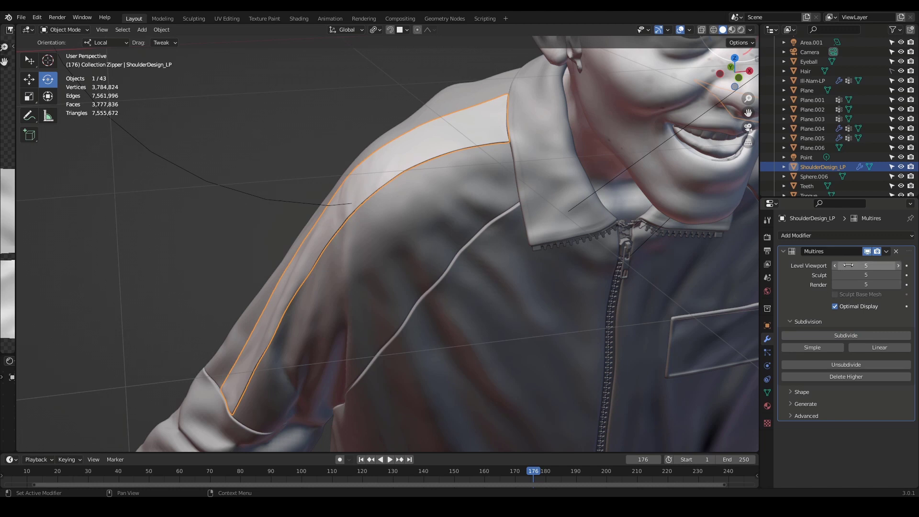
# Return the shoulder stripe to Sculpt Mode and choose the Crease brush
pyautogui.moveTo(533, 266); pyautogui.dragTo(278, 171, button='middle')
pyautogui.hotkey('ctrl', 'Tab')
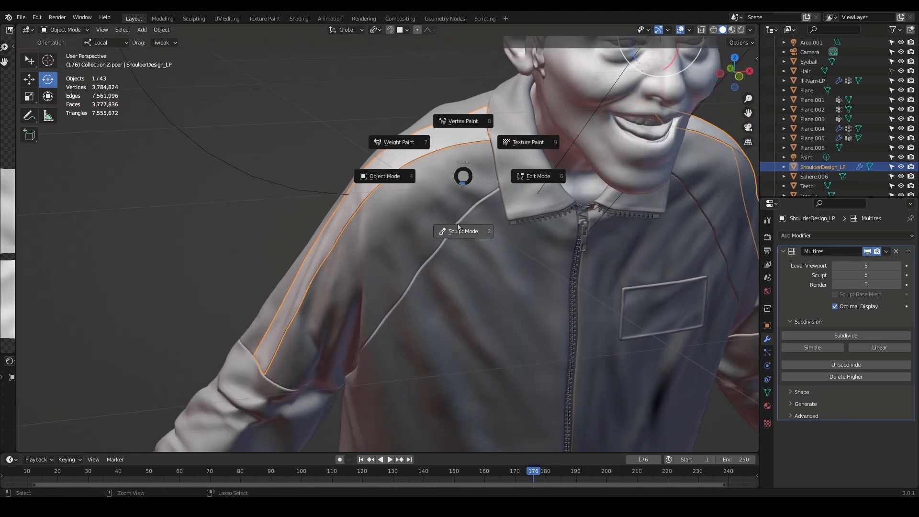
pyautogui.click(458, 228)
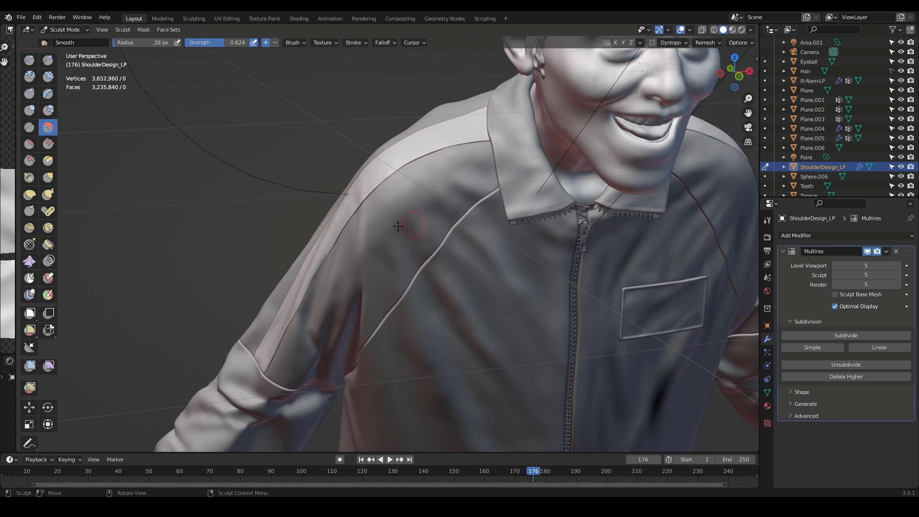
pyautogui.click(28, 132)
pyautogui.keyDown('shift'); pyautogui.moveTo(273, 155); pyautogui.dragTo(187, 171, button='middle'); pyautogui.keyUp('shift')
pyautogui.scroll(-2, 187, 170)
pyautogui.keyDown('shift'); pyautogui.moveTo(672, 184); pyautogui.dragTo(650, 163, button='middle'); pyautogui.keyUp('shift')
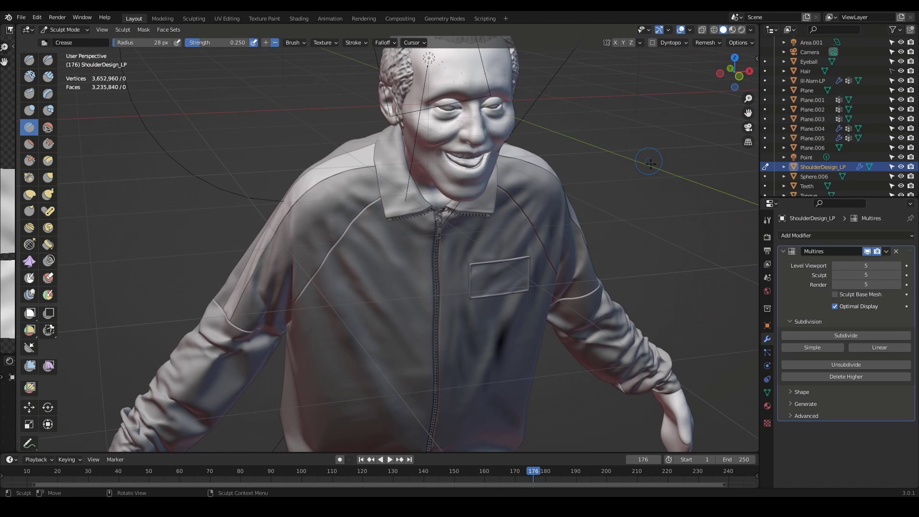
pyautogui.scroll(2, 650, 163)
# Enable Stabilize Stroke for the Crease brush with a radius of 45 px and a factor of 0.844
pyautogui.press('n')
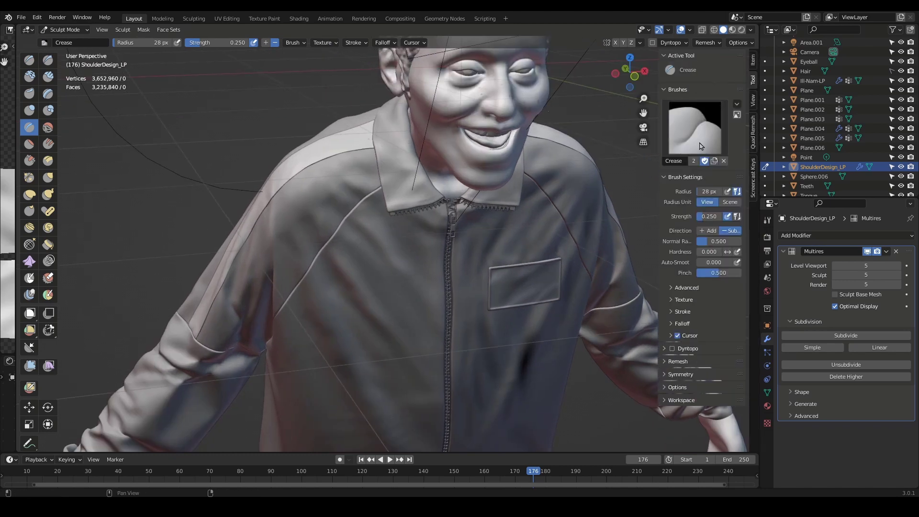
pyautogui.click(753, 61)
pyautogui.click(753, 84)
pyautogui.click(686, 312)
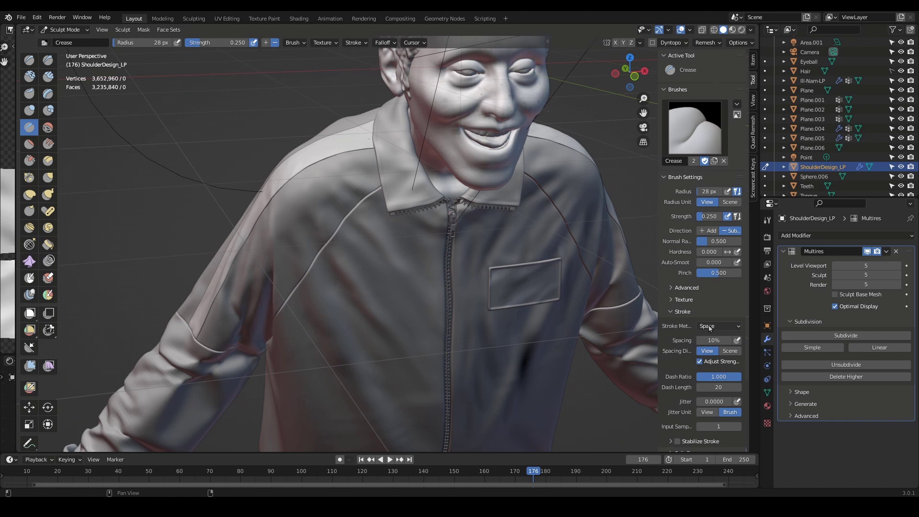
pyautogui.scroll(-1, 702, 326)
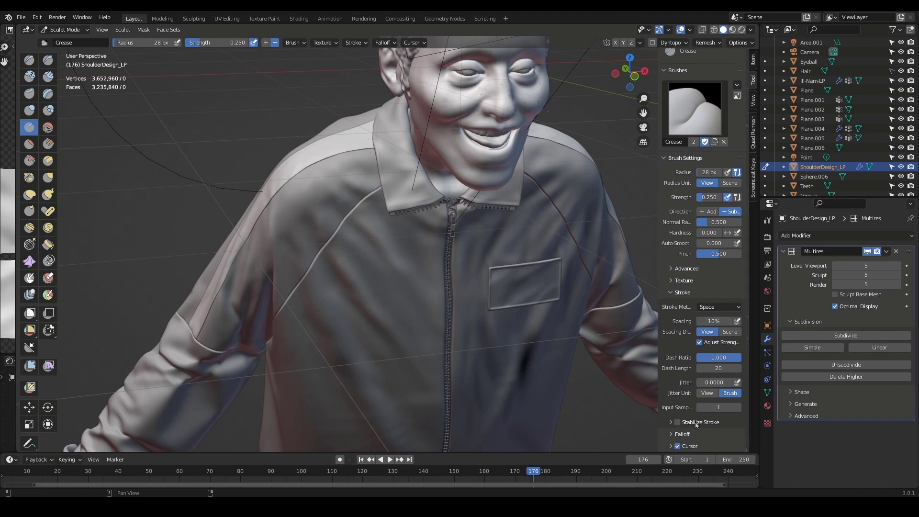
pyautogui.scroll(-1, 691, 392)
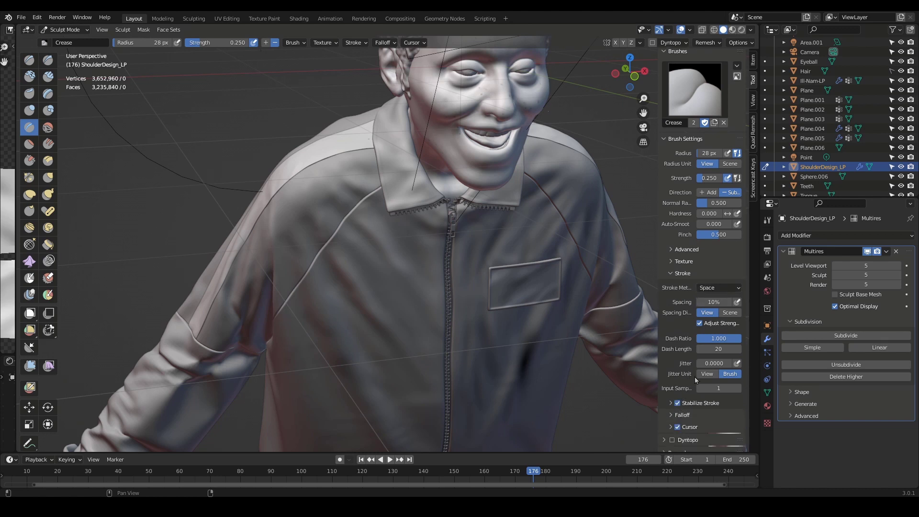
pyautogui.click(671, 404)
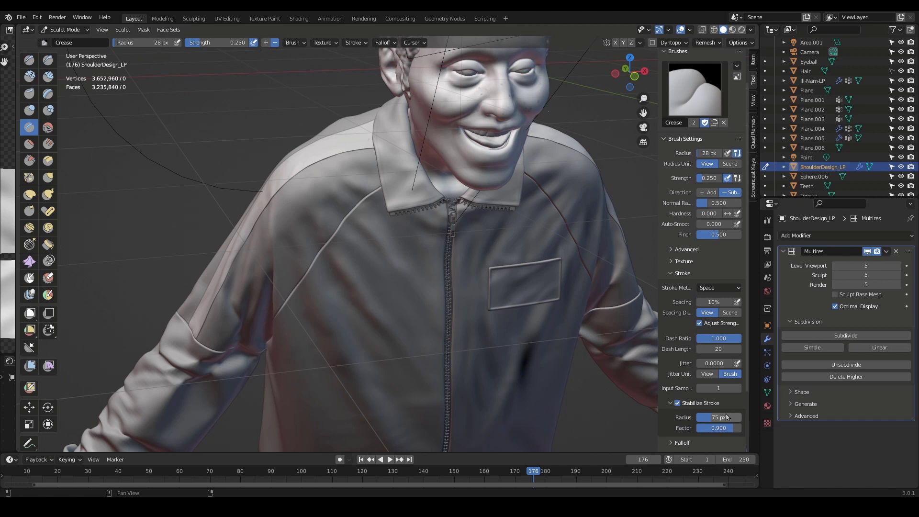
pyautogui.scroll(-2, 705, 373)
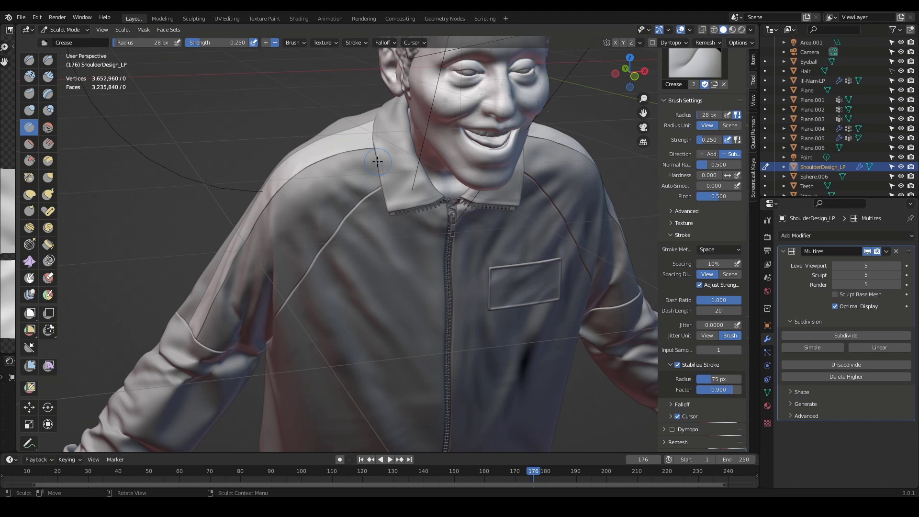
pyautogui.moveTo(729, 392); pyautogui.dragTo(704, 380)
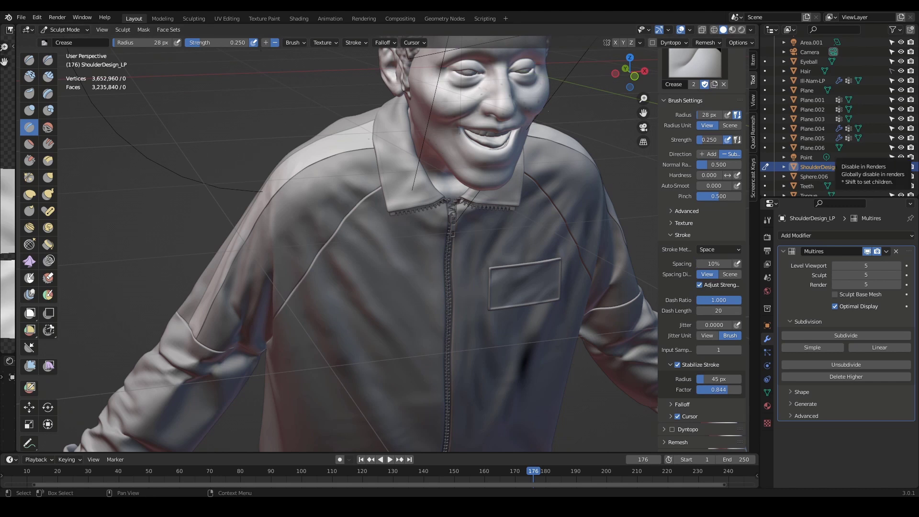
# Set the Crease brush's stroke dash ratio to 0.5
pyautogui.moveTo(660, 241)
pyautogui.mouseDown()
pyautogui.moveTo(704, 241)
pyautogui.moveTo(769, 345)
pyautogui.moveTo(675, 361)
pyautogui.moveTo(636, 241)
pyautogui.moveTo(661, 250)
pyautogui.mouseUp()
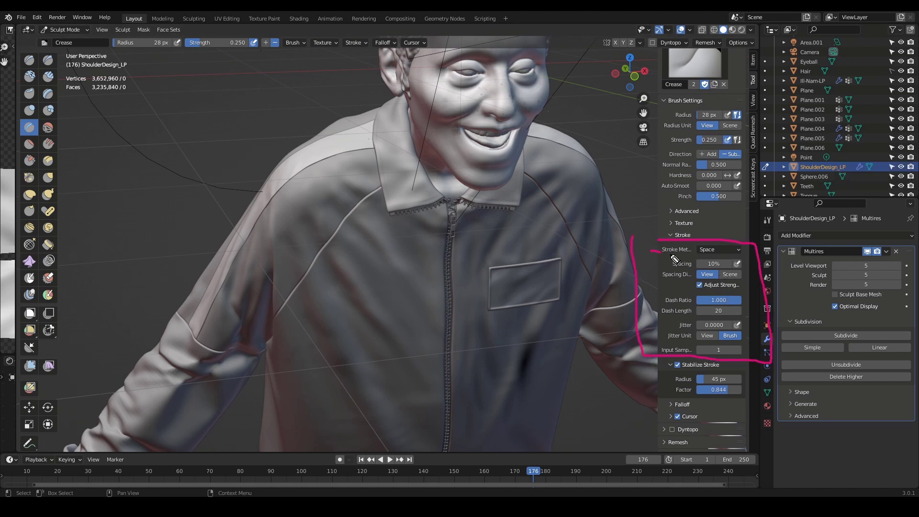
pyautogui.moveTo(660, 303); pyautogui.dragTo(673, 300)
pyautogui.press('Escape')
pyautogui.click(724, 300)
pyautogui.write('0.5')
pyautogui.press('Return')
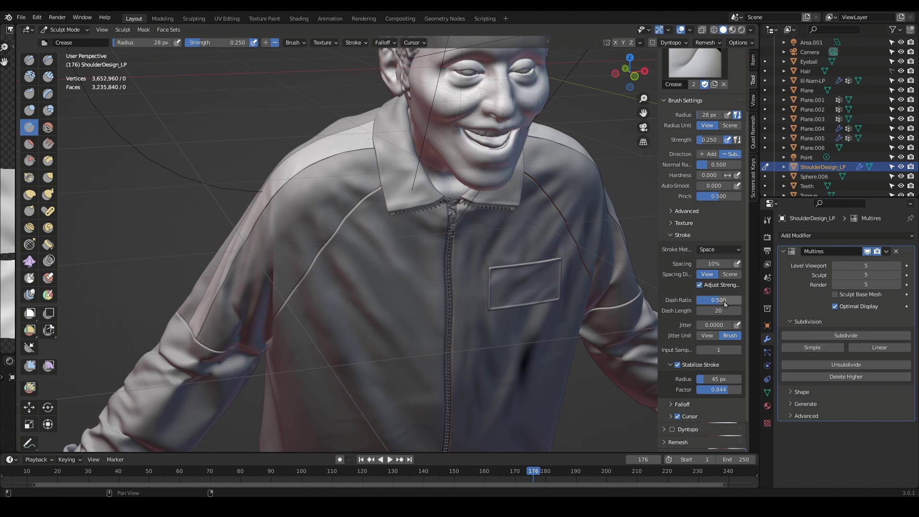
# Set the Crease brush radius to 20 px and try a dashed stroke along the shoulder stripe's front edge
pyautogui.keyDown('alt'); pyautogui.moveTo(280, 104); pyautogui.dragTo(344, 190); pyautogui.keyUp('alt')
pyautogui.moveTo(344, 190)
pyautogui.keyDown('ctrl'); pyautogui.mouseDown(button='middle')
pyautogui.moveTo(396, 208)
pyautogui.moveTo(416, 199)
pyautogui.moveTo(405, 190)
pyautogui.moveTo(422, 187)
pyautogui.moveTo(412, 201)
pyautogui.moveTo(424, 179)
pyautogui.moveTo(431, 214)
pyautogui.moveTo(450, 174)
pyautogui.mouseUp(button='middle'); pyautogui.keyUp('ctrl')
pyautogui.press('f')
pyautogui.click(395, 194)
pyautogui.press('f')
pyautogui.click(421, 188)
pyautogui.moveTo(450, 174); pyautogui.dragTo(416, 190)
pyautogui.moveTo(325, 235); pyautogui.dragTo(256, 287)
pyautogui.moveTo(257, 287)
pyautogui.mouseDown(button='middle')
pyautogui.moveTo(407, 222)
pyautogui.moveTo(404, 185)
pyautogui.moveTo(400, 194)
pyautogui.mouseUp(button='middle')
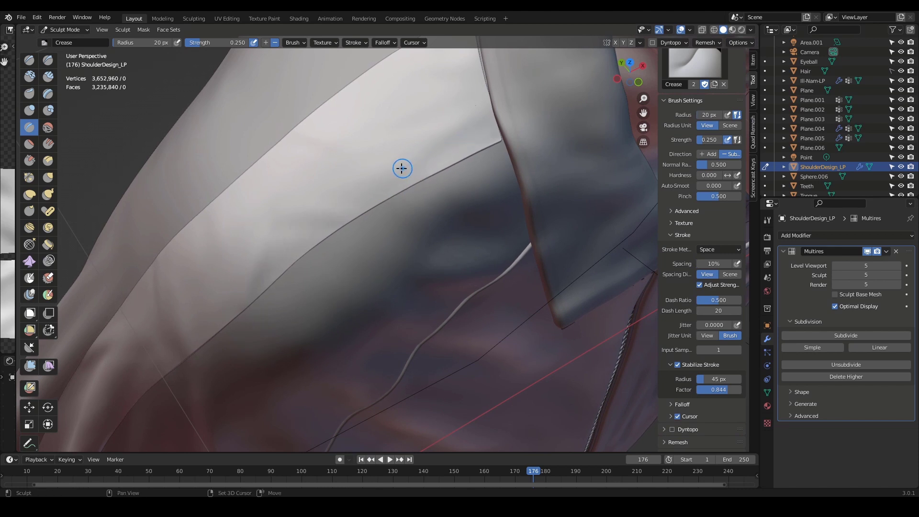
# Try a stitch stroke along the stripe's front edge with the Crease strength at 0.648, and undo it
pyautogui.hotkey('shift', 'f')
pyautogui.click(374, 160)
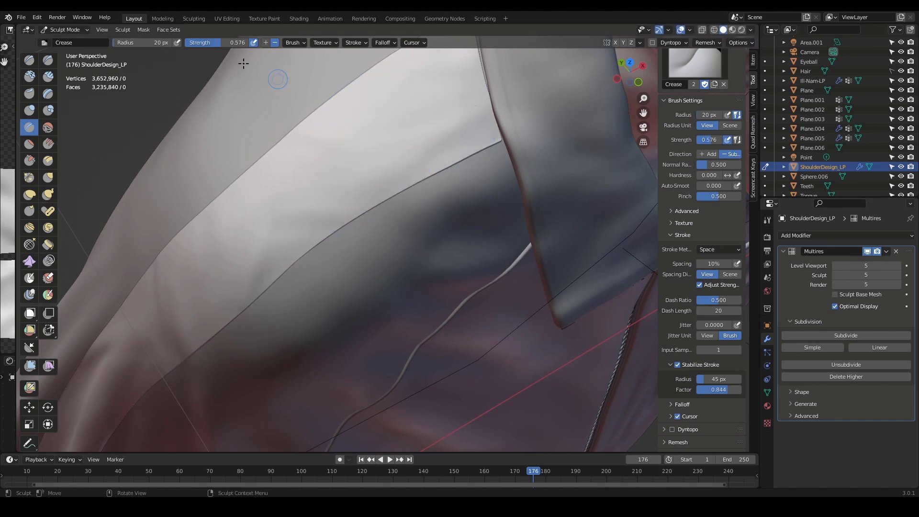
pyautogui.hotkey('shift', 'f')
pyautogui.click(488, 128)
pyautogui.moveTo(488, 128); pyautogui.dragTo(311, 229)
pyautogui.hotkey('ctrl', 'z')
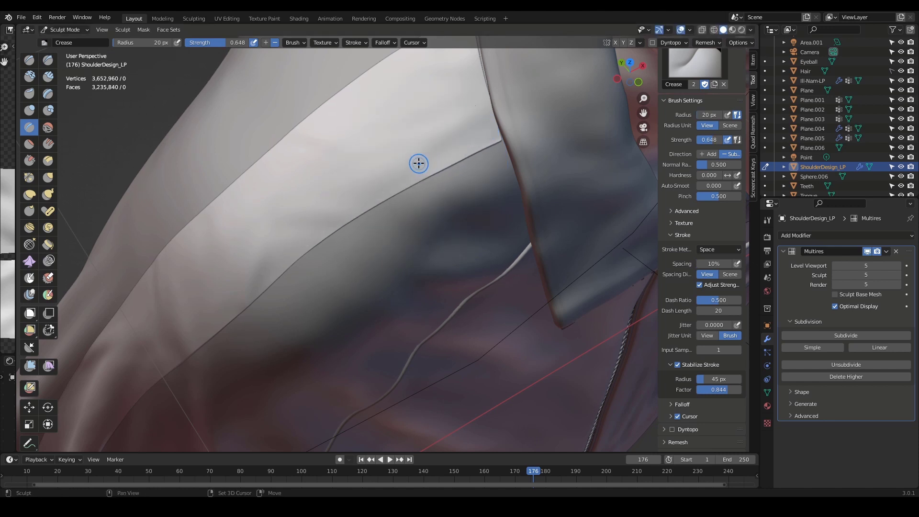
# Try the stitch stroke again with the Crease strength at 0.467, and undo it
pyautogui.hotkey('shift', 'f')
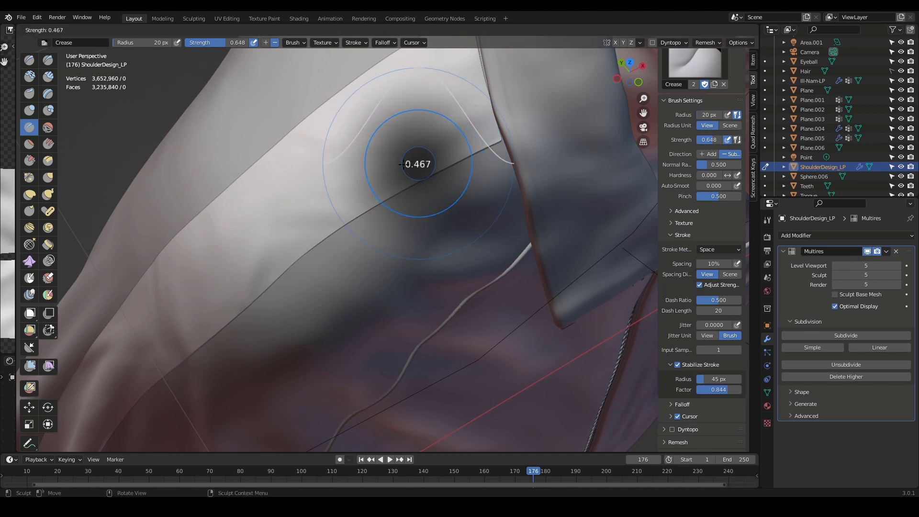
pyautogui.click(481, 128)
pyautogui.moveTo(481, 128); pyautogui.dragTo(297, 235)
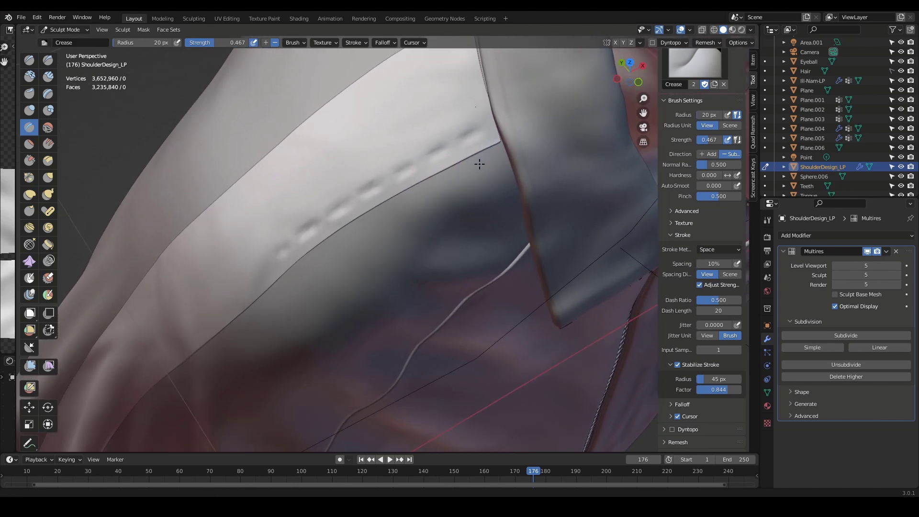
pyautogui.hotkey('ctrl', 'z')
# Set the Crease strength to 0.436, then try a stitch stroke with a reduced brush radius and undo it
pyautogui.hotkey('shift', 'f')
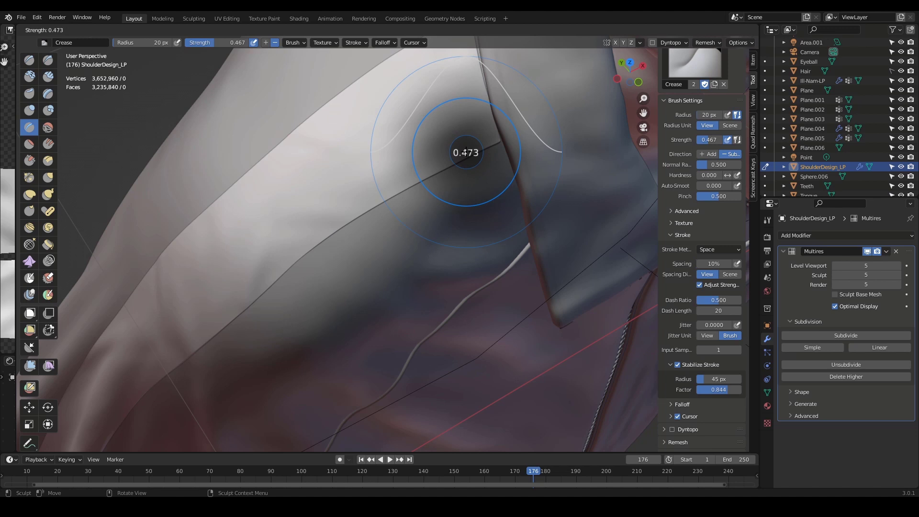
pyautogui.click(459, 149)
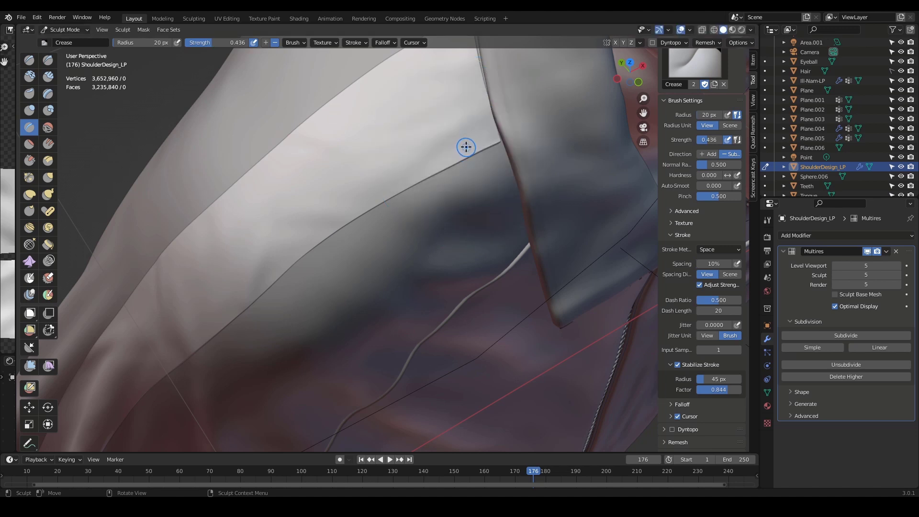
pyautogui.press('f')
pyautogui.click(462, 148)
pyautogui.moveTo(495, 138); pyautogui.dragTo(353, 207)
pyautogui.hotkey('ctrl', 'z')
# Try a finer stitch stroke along the stripe's front edge with a 6 px brush radius, and undo it
pyautogui.press('f')
pyautogui.click(449, 150)
pyautogui.moveTo(486, 136); pyautogui.dragTo(344, 218)
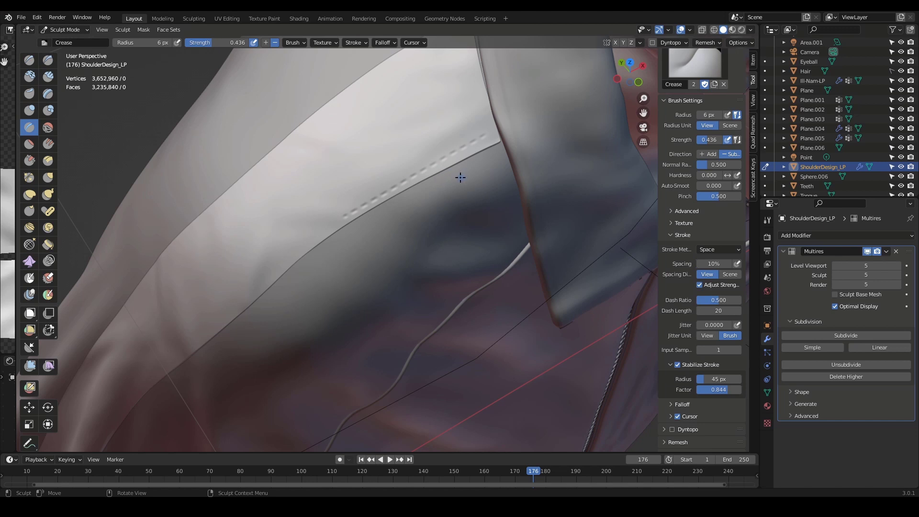
pyautogui.hotkey('ctrl', 'z')
# Set the brush radius to 8 px, then test it with a stitch stroke along the stripe's front edge and undo the stroke
pyautogui.click(163, 44)
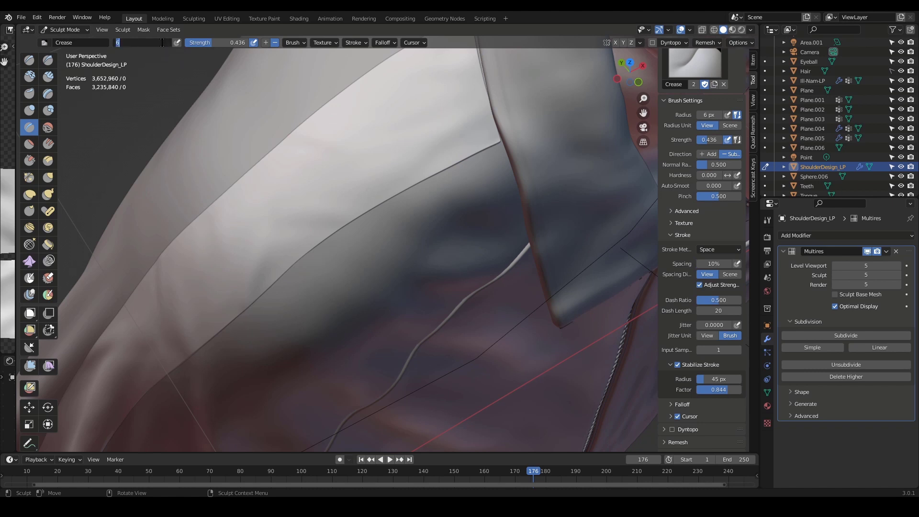
pyautogui.write('8')
pyautogui.press('Return')
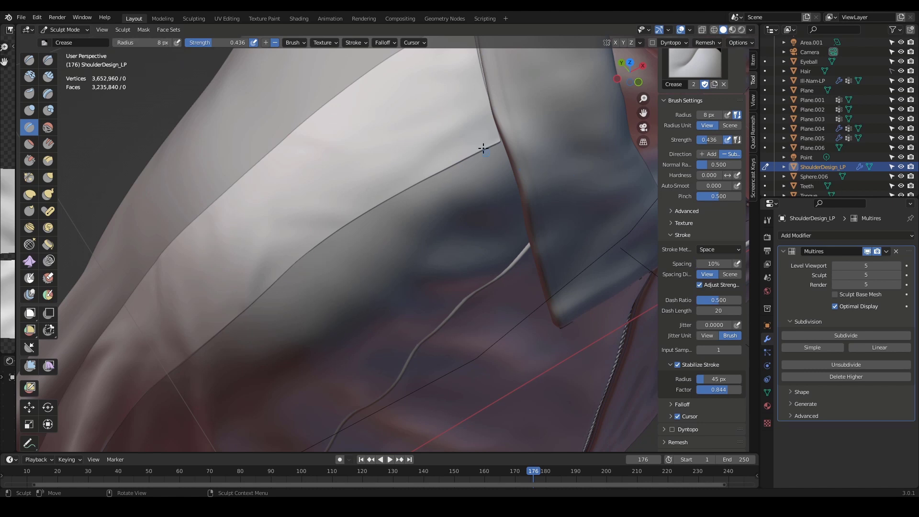
pyautogui.moveTo(490, 136); pyautogui.dragTo(340, 218)
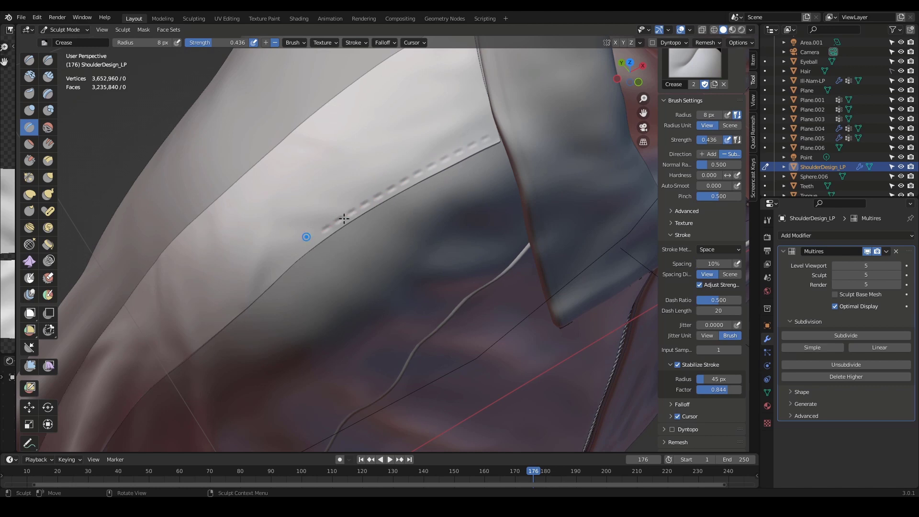
pyautogui.scroll(-6, 435, 250)
pyautogui.keyDown('alt'); pyautogui.moveTo(436, 251); pyautogui.dragTo(480, 201); pyautogui.keyUp('alt')
pyautogui.moveTo(480, 202)
pyautogui.keyDown('ctrl'); pyautogui.mouseDown(button='middle')
pyautogui.moveTo(492, 184)
pyautogui.moveTo(486, 201)
pyautogui.moveTo(497, 203)
pyautogui.moveTo(480, 192)
pyautogui.mouseUp(button='middle'); pyautogui.keyUp('ctrl')
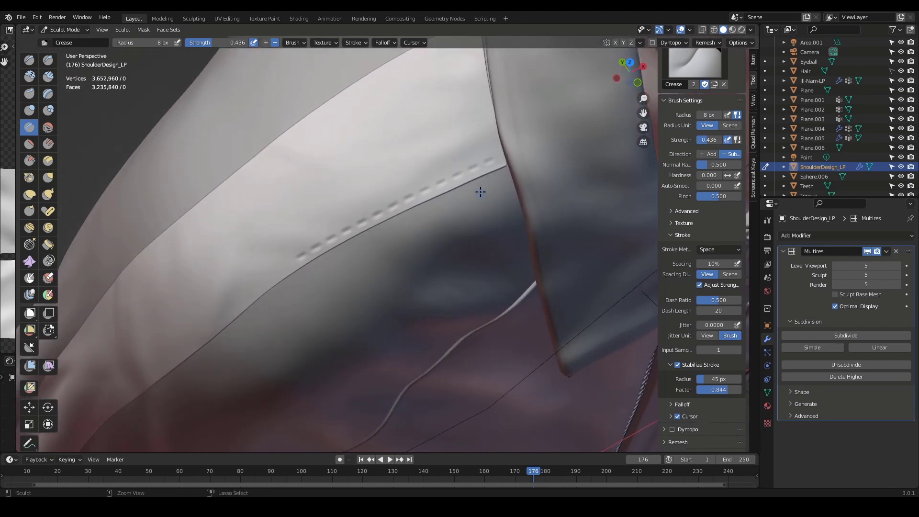
pyautogui.hotkey('ctrl', 'z')
# Sculpt a dashed stitch line along the shoulder stripe's front edge, starting at the collar
pyautogui.keyDown('ctrl'); pyautogui.keyDown('alt'); pyautogui.moveTo(465, 181); pyautogui.dragTo(486, 197); pyautogui.keyUp('alt'); pyautogui.keyUp('ctrl')
pyautogui.keyDown('alt'); pyautogui.moveTo(485, 197); pyautogui.dragTo(461, 211); pyautogui.keyUp('alt')
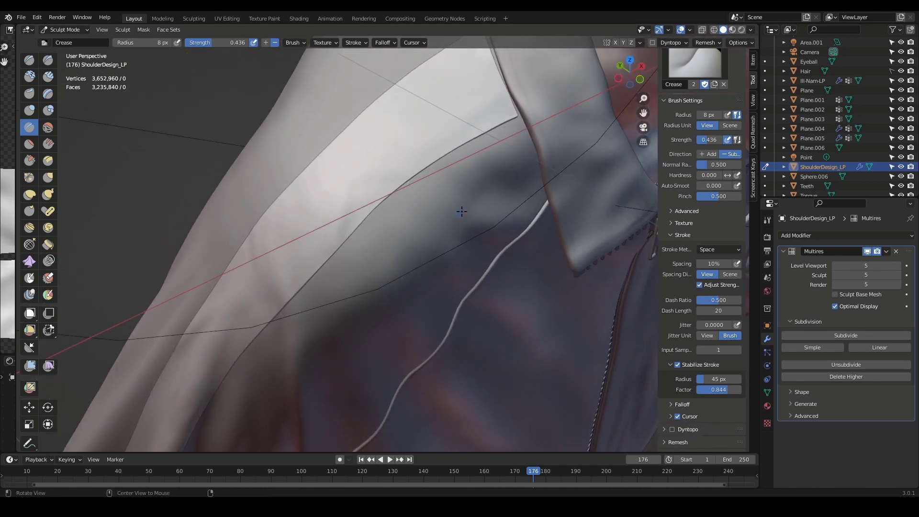
pyautogui.moveTo(461, 211); pyautogui.dragTo(517, 123, button='middle')
pyautogui.moveTo(517, 123); pyautogui.dragTo(487, 133)
pyautogui.moveTo(417, 175); pyautogui.dragTo(400, 191)
pyautogui.moveTo(400, 191)
pyautogui.keyDown('ctrl'); pyautogui.mouseDown(button='middle')
pyautogui.moveTo(407, 225)
pyautogui.moveTo(480, 198)
pyautogui.moveTo(496, 131)
pyautogui.moveTo(449, 240)
pyautogui.mouseUp(button='middle'); pyautogui.keyUp('ctrl')
# Set the Crease strength to 0.6, then try stitch strokes along the stripe's front edge and undo them
pyautogui.click(237, 43)
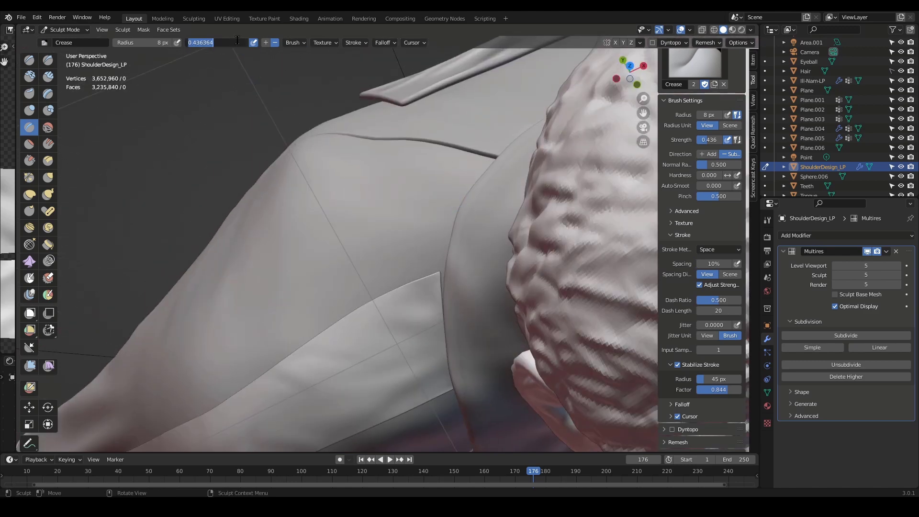
pyautogui.write('0.6')
pyautogui.press('Return')
pyautogui.moveTo(431, 227); pyautogui.dragTo(470, 213, button='middle')
pyautogui.moveTo(440, 231); pyautogui.dragTo(339, 277)
pyautogui.moveTo(407, 229)
pyautogui.keyDown('ctrl'); pyautogui.mouseDown(button='middle')
pyautogui.moveTo(431, 268)
pyautogui.moveTo(455, 245)
pyautogui.moveTo(478, 148)
pyautogui.moveTo(469, 157)
pyautogui.mouseUp(button='middle'); pyautogui.keyUp('ctrl')
pyautogui.hotkey('ctrl', 'z')
pyautogui.moveTo(462, 149); pyautogui.dragTo(461, 164)
pyautogui.keyDown('ctrl'); pyautogui.moveTo(425, 218); pyautogui.dragTo(478, 171, button='middle'); pyautogui.keyUp('ctrl')
pyautogui.keyDown('ctrl'); pyautogui.moveTo(387, 214); pyautogui.dragTo(472, 211, button='middle'); pyautogui.keyUp('ctrl')
pyautogui.keyDown('shift'); pyautogui.moveTo(526, 215); pyautogui.dragTo(476, 273, button='middle'); pyautogui.keyUp('shift')
pyautogui.moveTo(445, 191); pyautogui.dragTo(287, 262)
pyautogui.moveTo(481, 261)
pyautogui.keyDown('shift'); pyautogui.mouseDown(button='middle')
pyautogui.moveTo(467, 246)
pyautogui.moveTo(480, 275)
pyautogui.moveTo(497, 250)
pyautogui.moveTo(480, 284)
pyautogui.moveTo(492, 265)
pyautogui.mouseUp(button='middle'); pyautogui.keyUp('shift')
pyautogui.hotkey('ctrl', 'z')
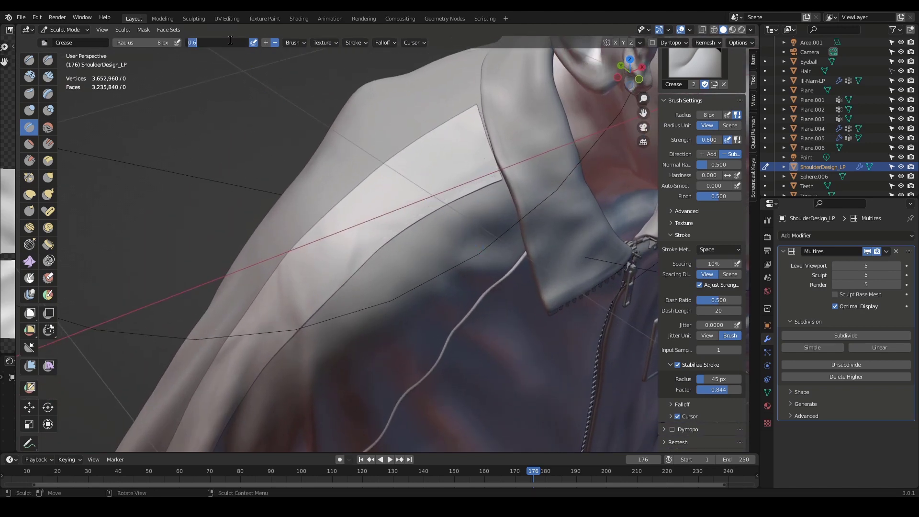
# Set the Crease strength to 0.5, then test it with a stitch stroke from the collar and undo the stroke
pyautogui.write('.5')
pyautogui.press('Return')
pyautogui.moveTo(485, 214)
pyautogui.keyDown('ctrl'); pyautogui.mouseDown(button='middle')
pyautogui.moveTo(488, 180)
pyautogui.moveTo(497, 215)
pyautogui.mouseUp(button='middle'); pyautogui.keyUp('ctrl')
pyautogui.moveTo(520, 211); pyautogui.dragTo(358, 284)
pyautogui.hotkey('ctrl', 'z')
pyautogui.keyDown('shift'); pyautogui.moveTo(485, 301); pyautogui.dragTo(484, 273, button='middle'); pyautogui.keyUp('shift')
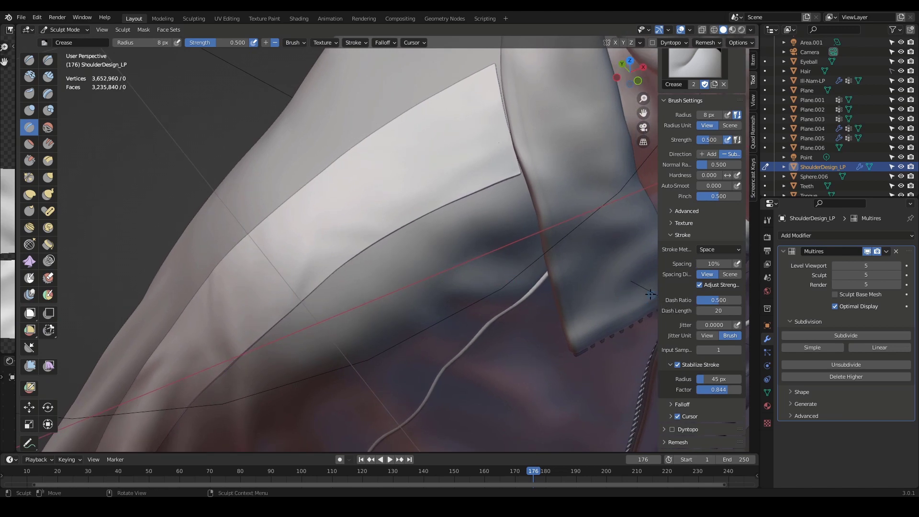
# Set the stroke stabilizer to a 71 px radius and a factor of 0.895
pyautogui.keyDown('shift'); pyautogui.moveTo(595, 232); pyautogui.dragTo(674, 365, button='middle'); pyautogui.keyUp('shift')
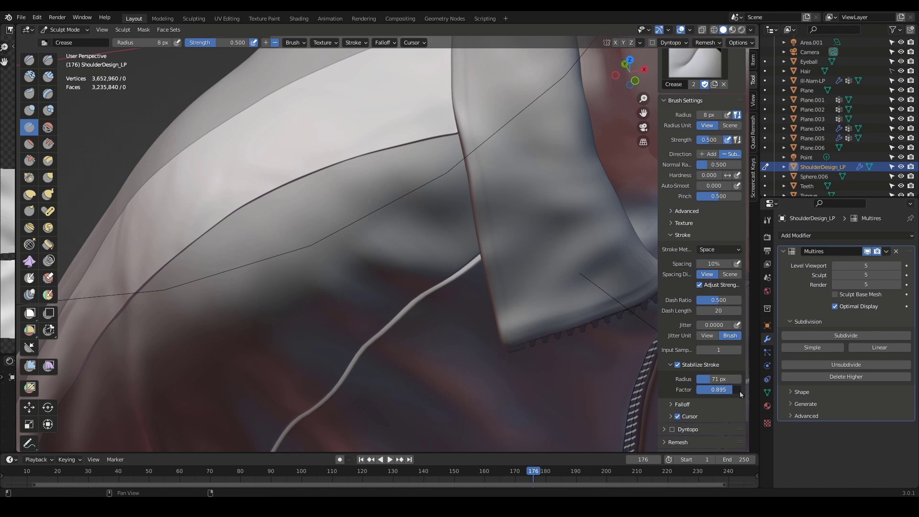
pyautogui.moveTo(741, 393); pyautogui.dragTo(740, 393)
pyautogui.scroll(-2, 409, 224)
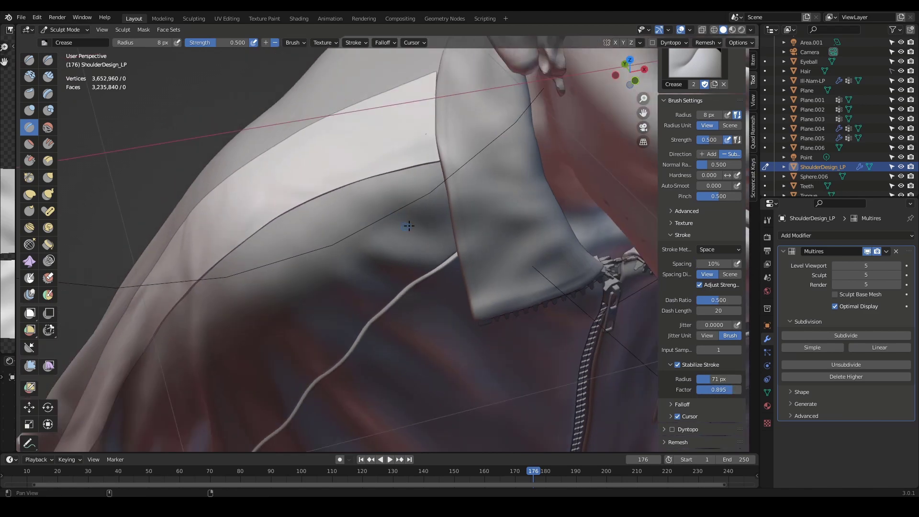
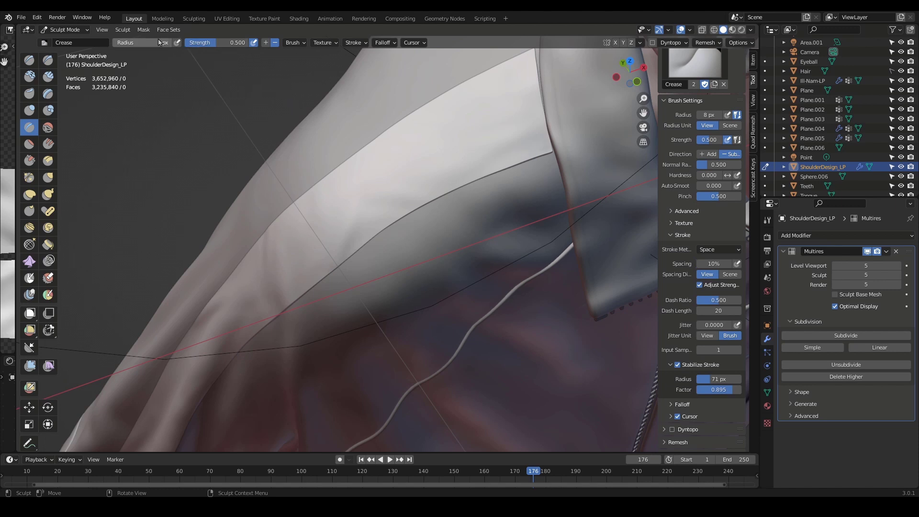
# Set the brush radius to 7 px, then test it with a short stitch stroke on the stripe and undo the stroke
pyautogui.click(157, 42)
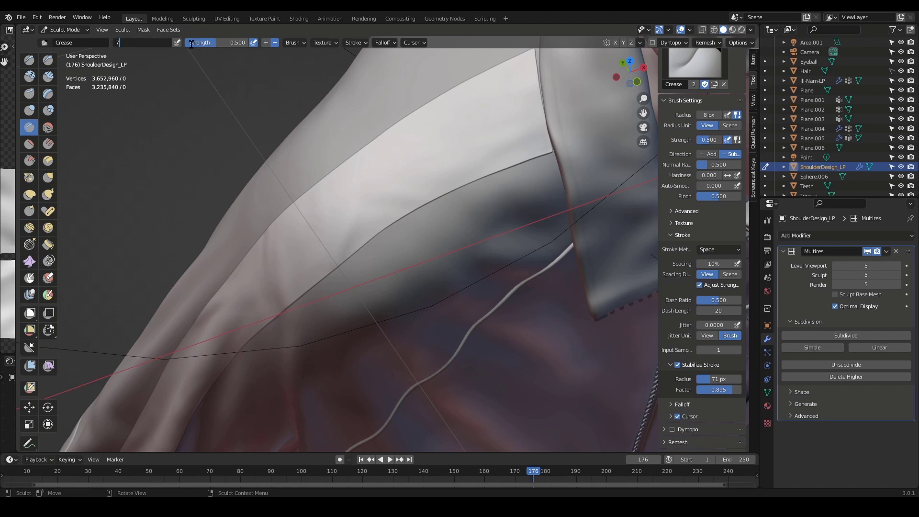
pyautogui.write('7')
pyautogui.press('Return')
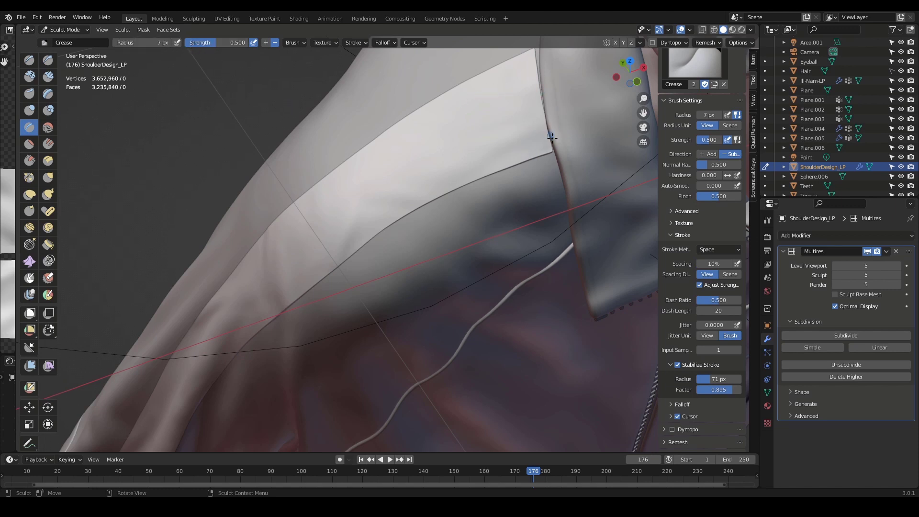
pyautogui.moveTo(548, 140); pyautogui.dragTo(433, 187)
pyautogui.moveTo(482, 179); pyautogui.dragTo(502, 185, button='middle')
pyautogui.hotkey('ctrl', 'z')
# Try a dashed stitch line along the stripe's front edge, starting at the collar, and undo it
pyautogui.moveTo(555, 177); pyautogui.dragTo(550, 182)
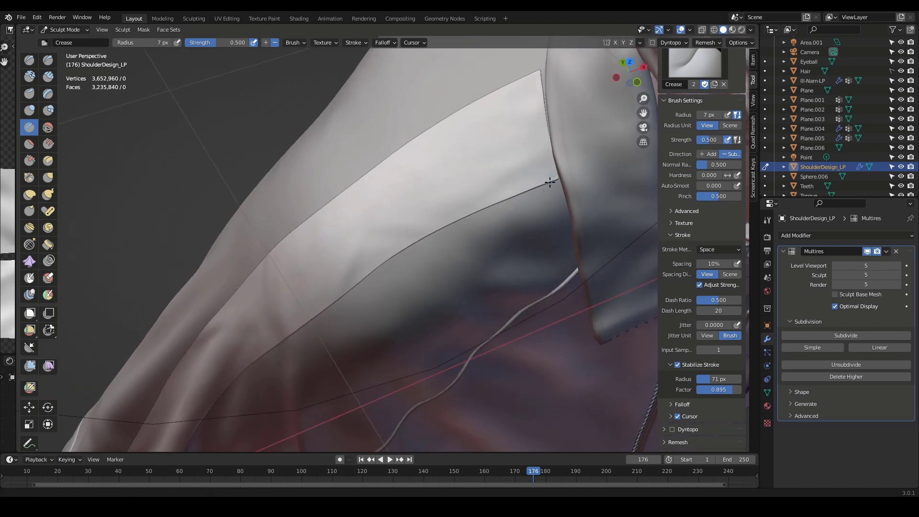
pyautogui.keyDown('ctrl'); pyautogui.moveTo(550, 182); pyautogui.dragTo(563, 174, button='middle'); pyautogui.keyUp('ctrl')
pyautogui.moveTo(554, 171); pyautogui.dragTo(412, 237)
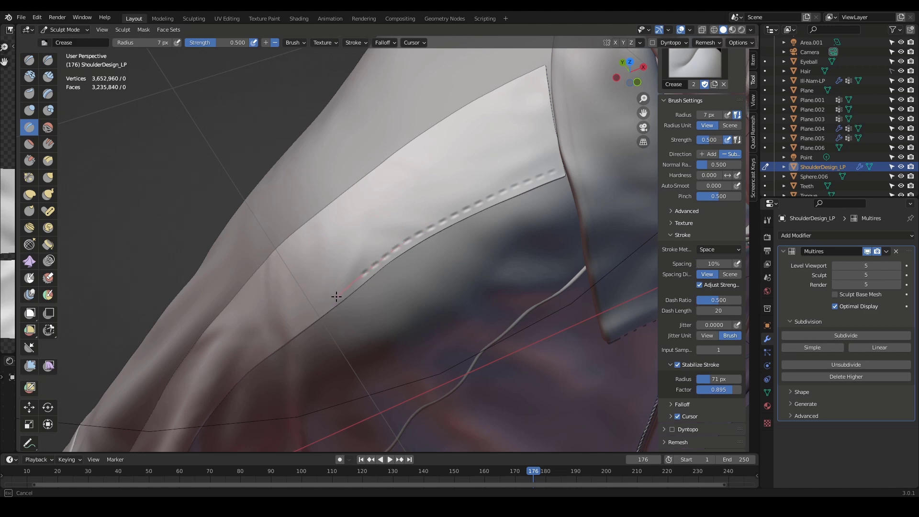
pyautogui.moveTo(307, 320); pyautogui.dragTo(414, 256)
pyautogui.moveTo(517, 168)
pyautogui.keyDown('alt'); pyautogui.mouseDown()
pyautogui.moveTo(514, 217)
pyautogui.moveTo(532, 213)
pyautogui.moveTo(556, 232)
pyautogui.moveTo(548, 232)
pyautogui.moveTo(557, 222)
pyautogui.moveTo(555, 243)
pyautogui.mouseUp(); pyautogui.keyUp('alt')
pyautogui.hotkey('ctrl', 'z')
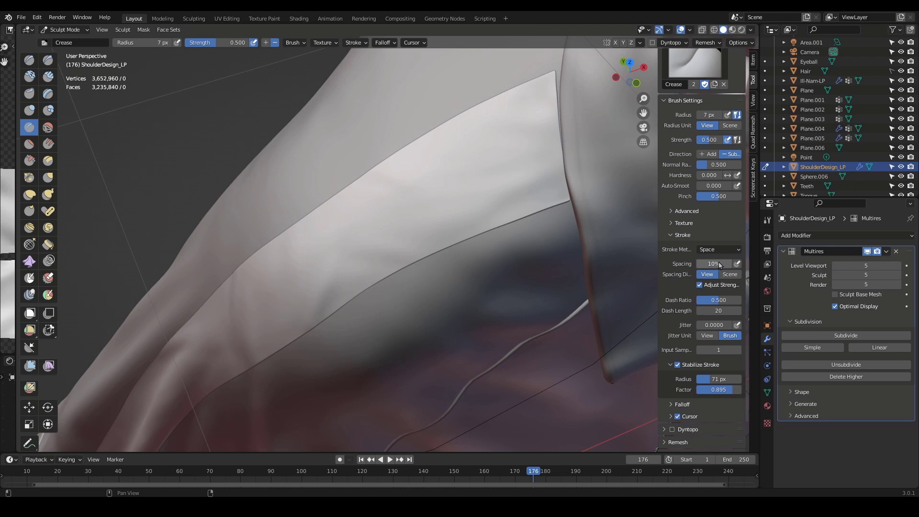
# Set the stroke spacing to 5%, then test the tighter stitches along the stripe's front edge and undo the stroke
pyautogui.click(717, 267)
pyautogui.press('Return')
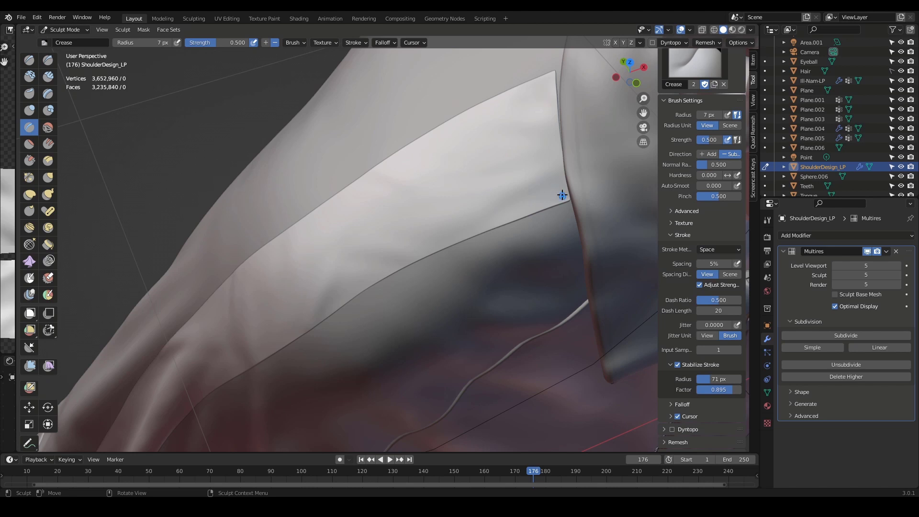
pyautogui.moveTo(564, 195); pyautogui.dragTo(492, 219)
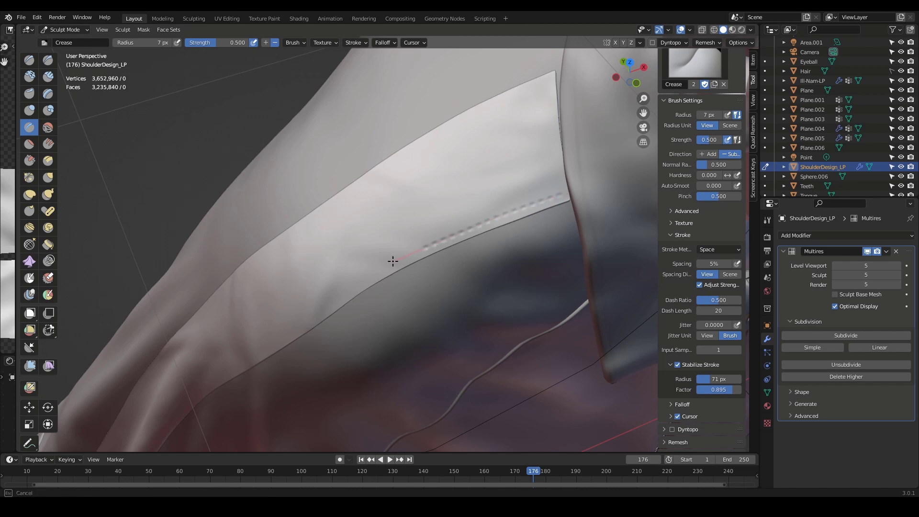
pyautogui.moveTo(392, 261); pyautogui.dragTo(394, 260)
pyautogui.moveTo(503, 214)
pyautogui.keyDown('ctrl'); pyautogui.mouseDown(button='middle')
pyautogui.moveTo(531, 228)
pyautogui.moveTo(550, 218)
pyautogui.mouseUp(button='middle'); pyautogui.keyUp('ctrl')
pyautogui.hotkey('ctrl', 'z')
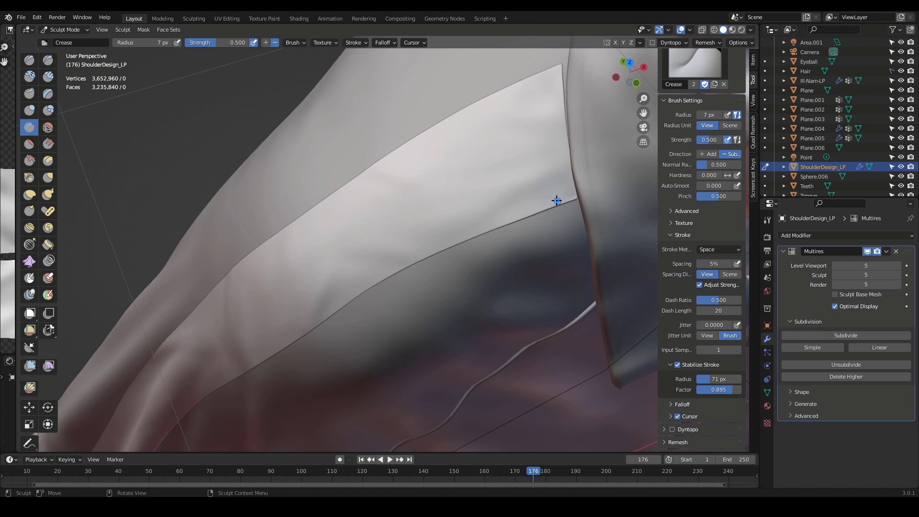
# Raise the Crease strength to 0.6, then try a stitch stroke with the 5% spacing and undo it
pyautogui.click(230, 41)
pyautogui.write('0.6')
pyautogui.press('Return')
pyautogui.moveTo(568, 196); pyautogui.dragTo(490, 220)
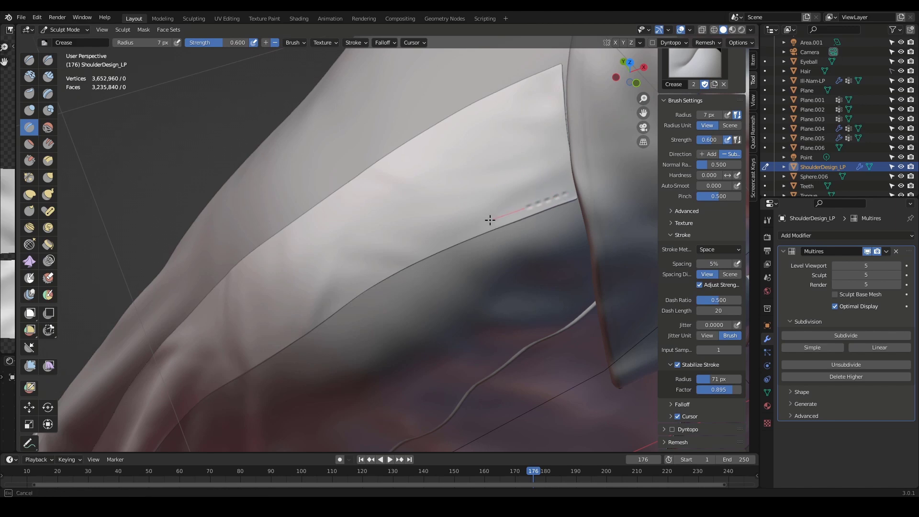
pyautogui.moveTo(442, 240)
pyautogui.mouseDown()
pyautogui.moveTo(393, 262)
pyautogui.moveTo(513, 220)
pyautogui.moveTo(527, 297)
pyautogui.moveTo(581, 196)
pyautogui.mouseUp()
pyautogui.moveTo(581, 195); pyautogui.dragTo(326, 98, button='middle')
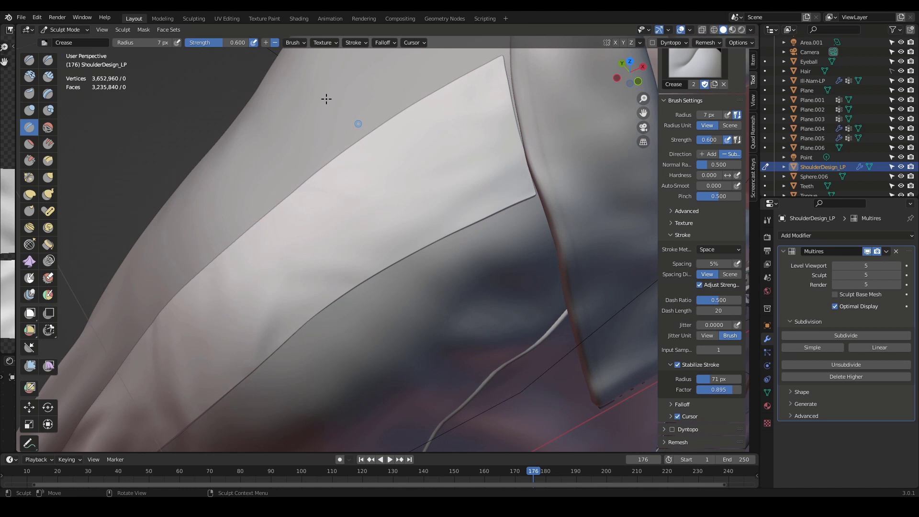
# Set the Crease strength to 0.55, then try a stitch line along the stripe's front edge and undo it
pyautogui.click(240, 43)
pyautogui.write('.55')
pyautogui.press('Return')
pyautogui.moveTo(526, 189); pyautogui.dragTo(523, 189)
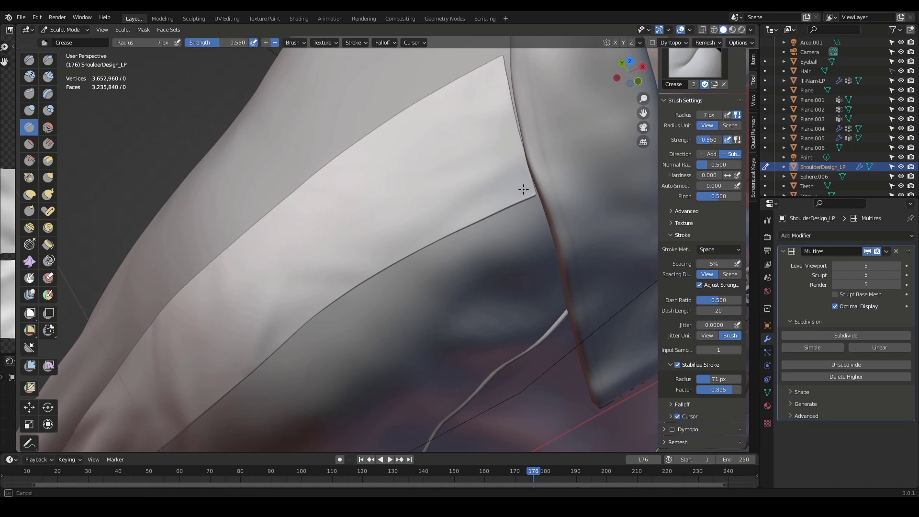
pyautogui.moveTo(467, 214); pyautogui.dragTo(429, 235)
pyautogui.moveTo(361, 273); pyautogui.dragTo(326, 291)
pyautogui.scroll(-2, 326, 291)
pyautogui.moveTo(335, 287)
pyautogui.mouseDown(button='middle')
pyautogui.moveTo(548, 240)
pyautogui.moveTo(539, 243)
pyautogui.mouseUp(button='middle')
pyautogui.scroll(2, 478, 260)
pyautogui.hotkey('ctrl', 'z')
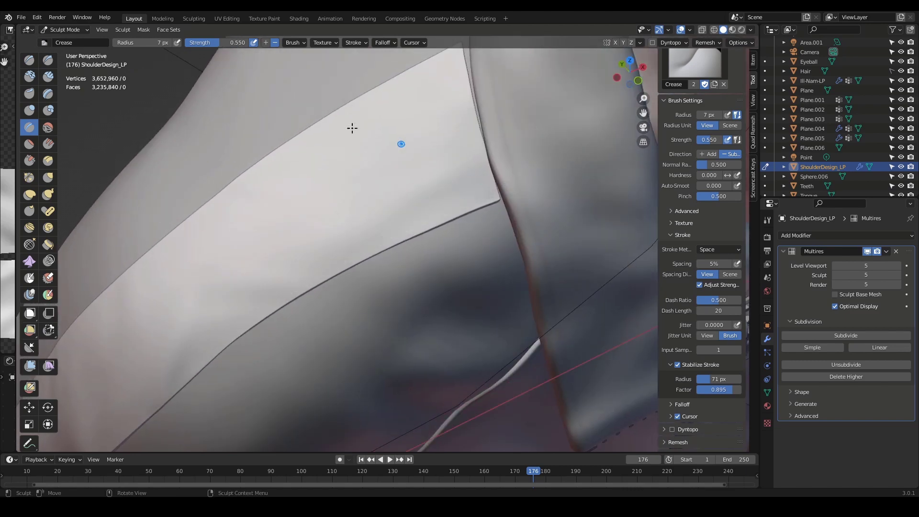
# Set the Crease strength to 0.57, then test it with a stitch stroke along the stripe's front edge
pyautogui.click(229, 42)
pyautogui.press('BackSpace')
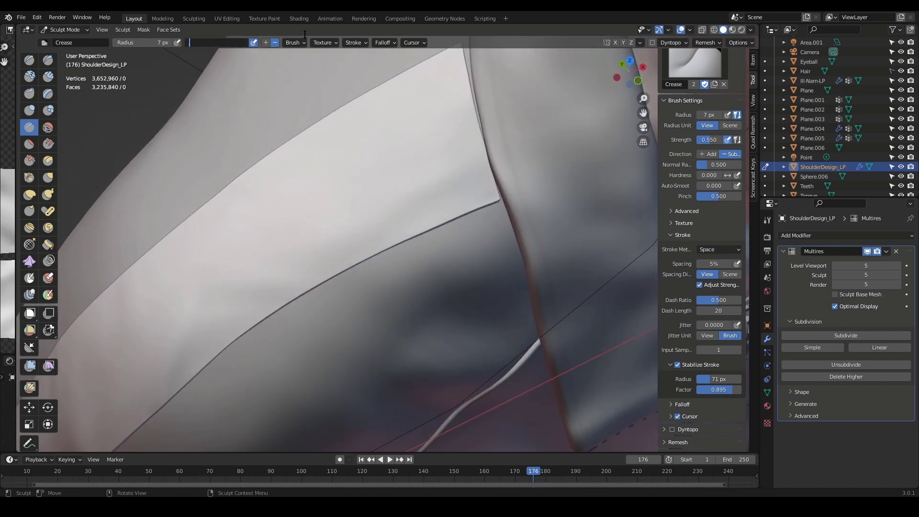
pyautogui.write('.57')
pyautogui.press('Return')
pyautogui.moveTo(478, 211); pyautogui.dragTo(517, 190, button='middle')
pyautogui.moveTo(516, 190)
pyautogui.mouseDown()
pyautogui.moveTo(326, 300)
pyautogui.moveTo(278, 353)
pyautogui.mouseUp()
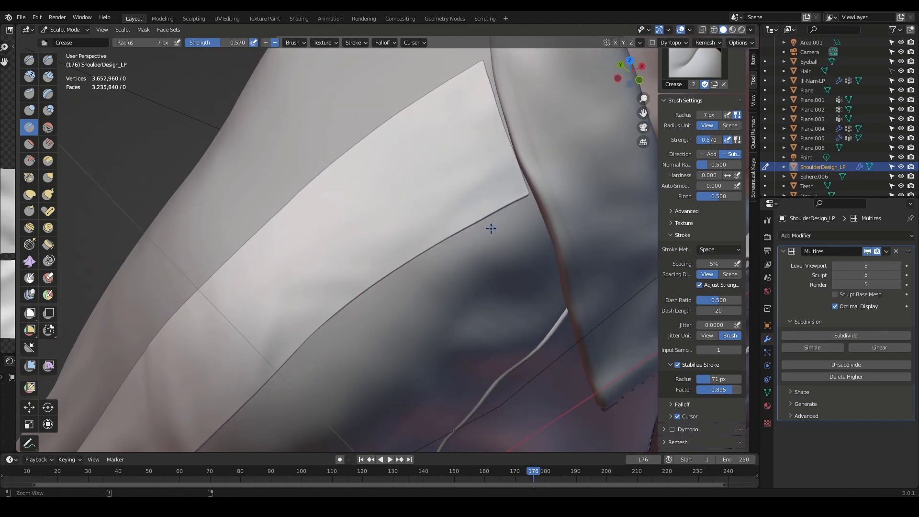
# Sculpt a dashed stitch line just inside the stripe's front edge, from the collar toward the sleeve
pyautogui.moveTo(490, 228)
pyautogui.mouseDown(button='middle')
pyautogui.moveTo(504, 197)
pyautogui.moveTo(469, 254)
pyautogui.moveTo(484, 248)
pyautogui.moveTo(515, 193)
pyautogui.moveTo(535, 197)
pyautogui.moveTo(529, 188)
pyautogui.mouseUp(button='middle')
pyautogui.moveTo(524, 192); pyautogui.dragTo(453, 222)
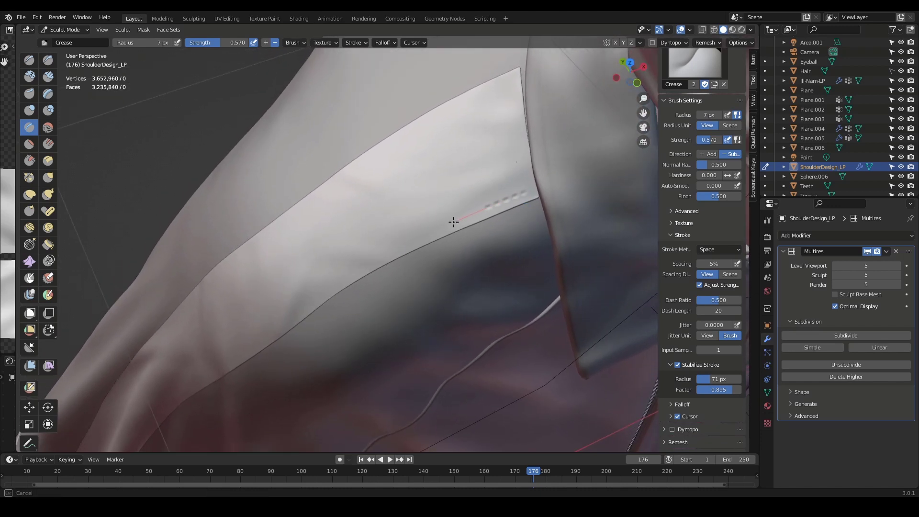
pyautogui.moveTo(400, 246); pyautogui.dragTo(328, 286)
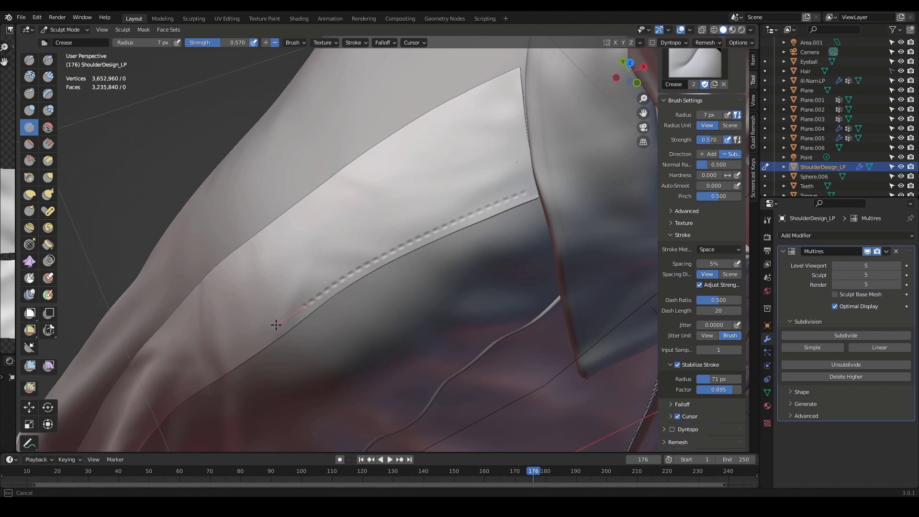
pyautogui.moveTo(269, 333); pyautogui.dragTo(267, 322)
# Sculpt dashed stitches along the stripe's short edge beside the collar, from its back corner to the front stitch line
pyautogui.moveTo(488, 207); pyautogui.dragTo(508, 173, button='middle')
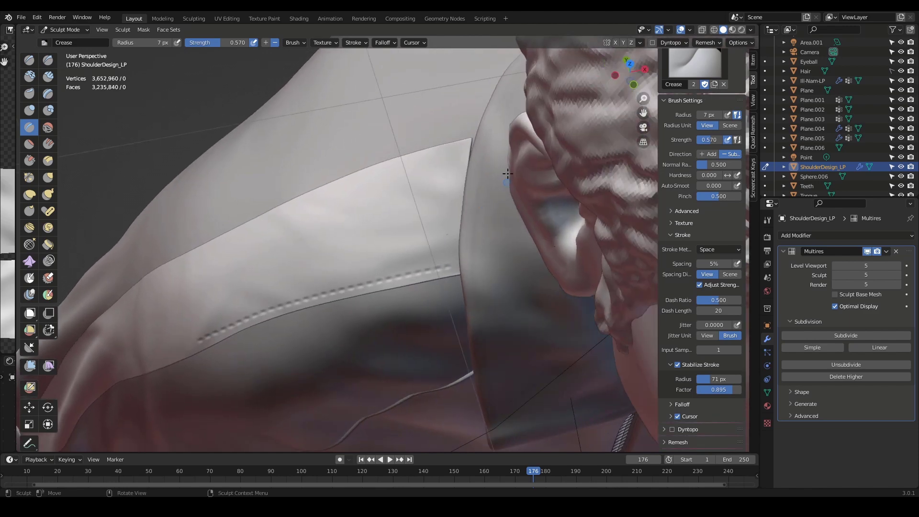
pyautogui.moveTo(464, 151); pyautogui.dragTo(502, 156, button='middle')
pyautogui.moveTo(493, 146); pyautogui.dragTo(493, 147)
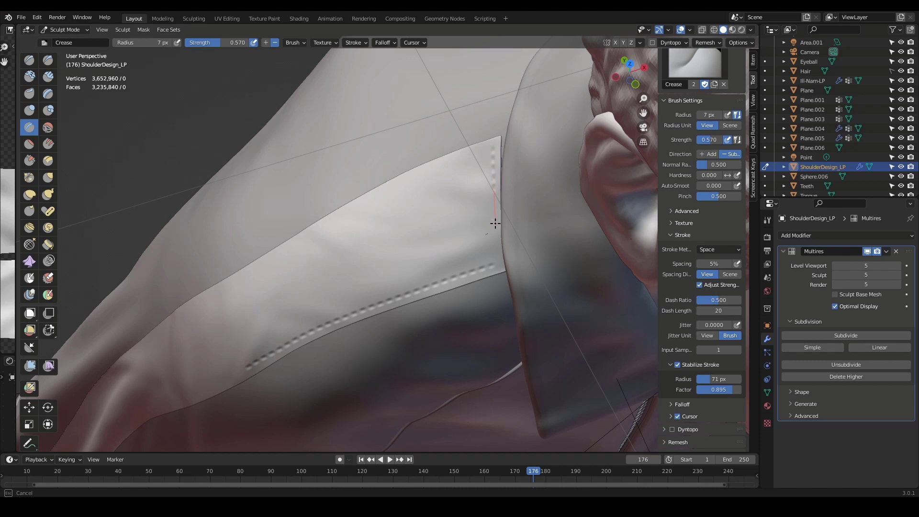
pyautogui.moveTo(495, 223); pyautogui.dragTo(498, 225)
pyautogui.moveTo(521, 232)
pyautogui.mouseDown(button='middle')
pyautogui.moveTo(567, 207)
pyautogui.moveTo(523, 191)
pyautogui.moveTo(478, 192)
pyautogui.mouseUp(button='middle')
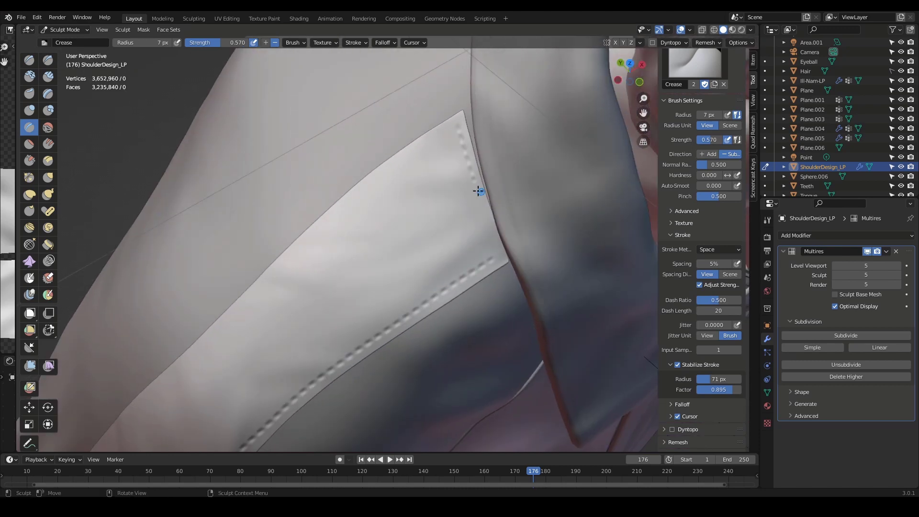
pyautogui.moveTo(478, 191); pyautogui.dragTo(477, 184)
pyautogui.moveTo(492, 226)
pyautogui.mouseDown()
pyautogui.moveTo(472, 179)
pyautogui.moveTo(482, 198)
pyautogui.mouseUp()
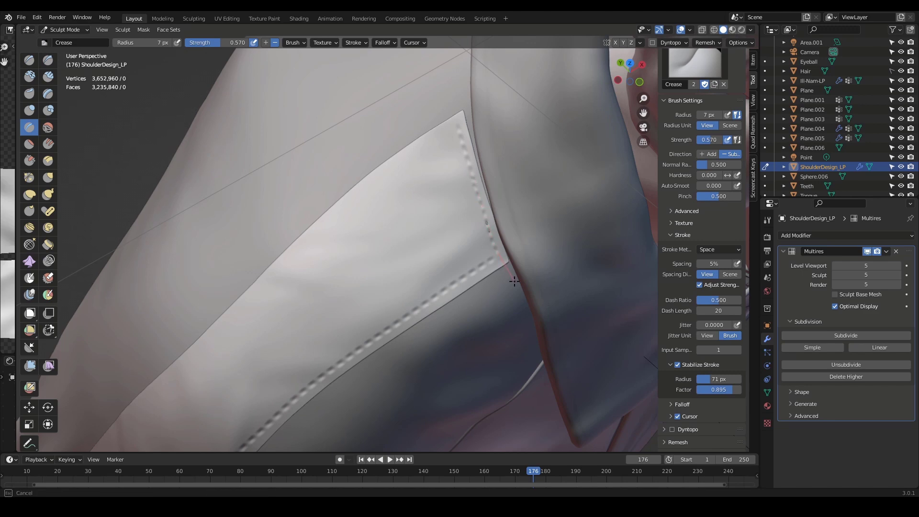
pyautogui.moveTo(515, 281); pyautogui.dragTo(516, 285)
# Try to extend the front-edge stitch line from its end toward the sleeve, and undo the strokes
pyautogui.keyDown('ctrl'); pyautogui.moveTo(515, 238); pyautogui.dragTo(451, 263, button='middle'); pyautogui.keyUp('ctrl')
pyautogui.moveTo(345, 292)
pyautogui.keyDown('shift'); pyautogui.mouseDown(button='middle')
pyautogui.moveTo(435, 254)
pyautogui.moveTo(419, 246)
pyautogui.moveTo(437, 240)
pyautogui.moveTo(420, 220)
pyautogui.moveTo(445, 227)
pyautogui.moveTo(472, 205)
pyautogui.moveTo(421, 247)
pyautogui.moveTo(430, 201)
pyautogui.moveTo(401, 176)
pyautogui.mouseUp(button='middle'); pyautogui.keyUp('shift')
pyautogui.moveTo(406, 157); pyautogui.dragTo(367, 214)
pyautogui.hotkey('ctrl', 'z')
pyautogui.moveTo(410, 203)
pyautogui.mouseDown(button='middle')
pyautogui.moveTo(408, 213)
pyautogui.moveTo(415, 207)
pyautogui.mouseUp(button='middle')
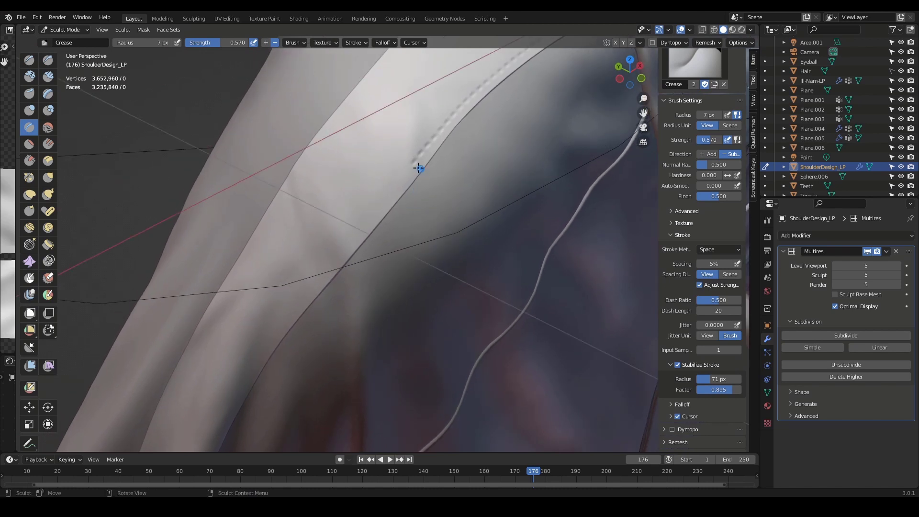
pyautogui.moveTo(415, 161); pyautogui.dragTo(370, 214)
pyautogui.moveTo(389, 207)
pyautogui.mouseDown(button='middle')
pyautogui.moveTo(404, 236)
pyautogui.moveTo(414, 191)
pyautogui.moveTo(425, 201)
pyautogui.mouseUp(button='middle')
pyautogui.hotkey('ctrl', 'z')
# Retry the stitch extension from slightly different views, aligning it with the last front-edge stitch, and undo each attempt
pyautogui.moveTo(424, 149); pyautogui.dragTo(411, 160)
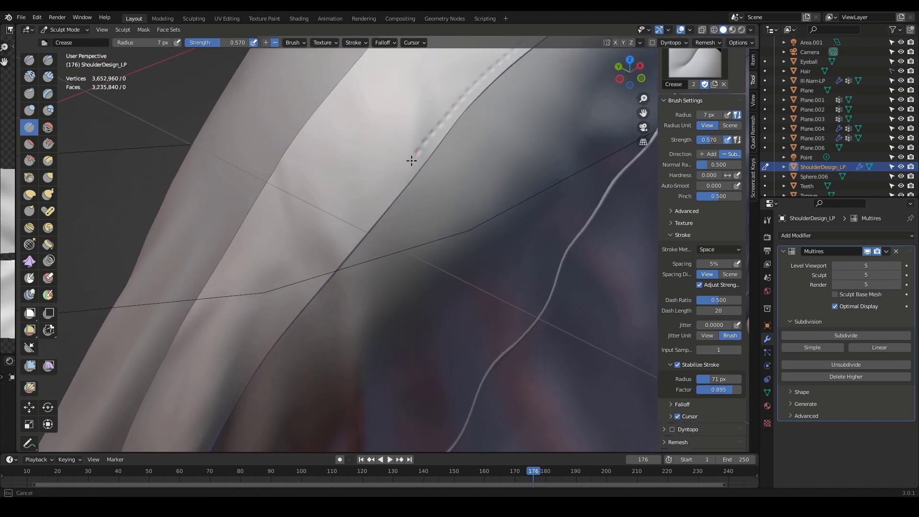
pyautogui.moveTo(383, 199); pyautogui.dragTo(375, 206)
pyautogui.moveTo(388, 206)
pyautogui.mouseDown(button='middle')
pyautogui.moveTo(414, 196)
pyautogui.moveTo(416, 180)
pyautogui.mouseUp(button='middle')
pyautogui.hotkey('ctrl', 'z')
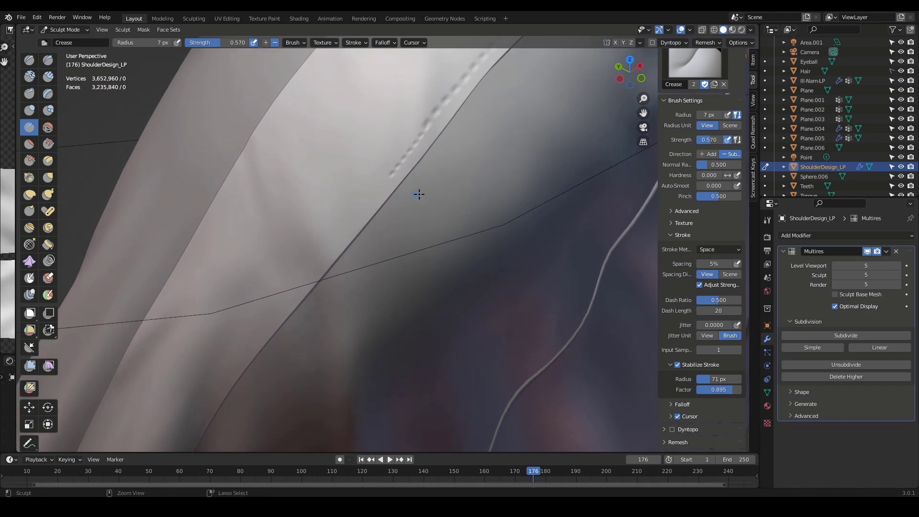
pyautogui.keyDown('ctrl'); pyautogui.keyDown('alt'); pyautogui.moveTo(423, 195); pyautogui.dragTo(407, 228); pyautogui.keyUp('alt'); pyautogui.keyUp('ctrl')
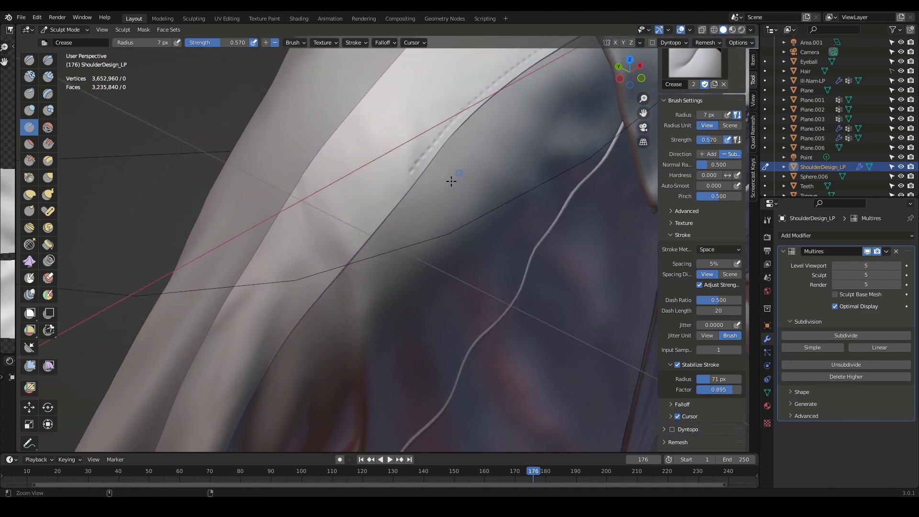
pyautogui.keyDown('ctrl'); pyautogui.keyDown('alt'); pyautogui.moveTo(452, 180); pyautogui.dragTo(439, 208); pyautogui.keyUp('alt'); pyautogui.keyUp('ctrl')
pyautogui.keyDown('ctrl'); pyautogui.moveTo(439, 208); pyautogui.dragTo(402, 188, button='middle'); pyautogui.keyUp('ctrl')
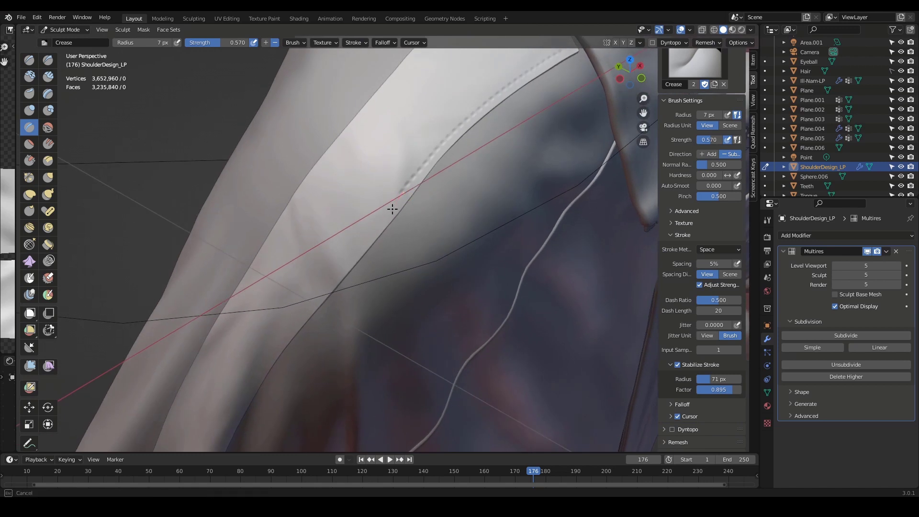
pyautogui.moveTo(364, 243); pyautogui.dragTo(360, 249)
pyautogui.keyDown('ctrl'); pyautogui.moveTo(406, 230); pyautogui.dragTo(409, 223, button='middle'); pyautogui.keyUp('ctrl')
pyautogui.hotkey('ctrl', 'z')
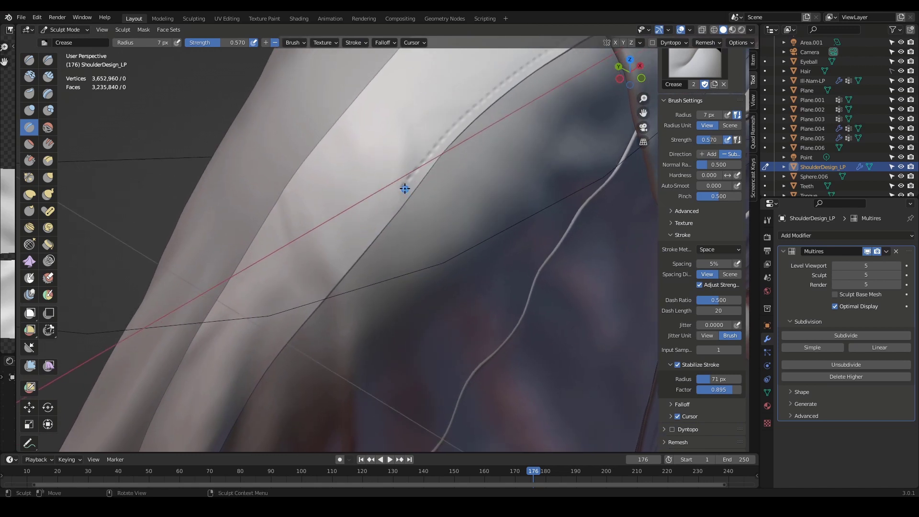
# Extend the stripe's front-edge stitch line from its last stitch down over the upper sleeve
pyautogui.moveTo(405, 187); pyautogui.dragTo(381, 215)
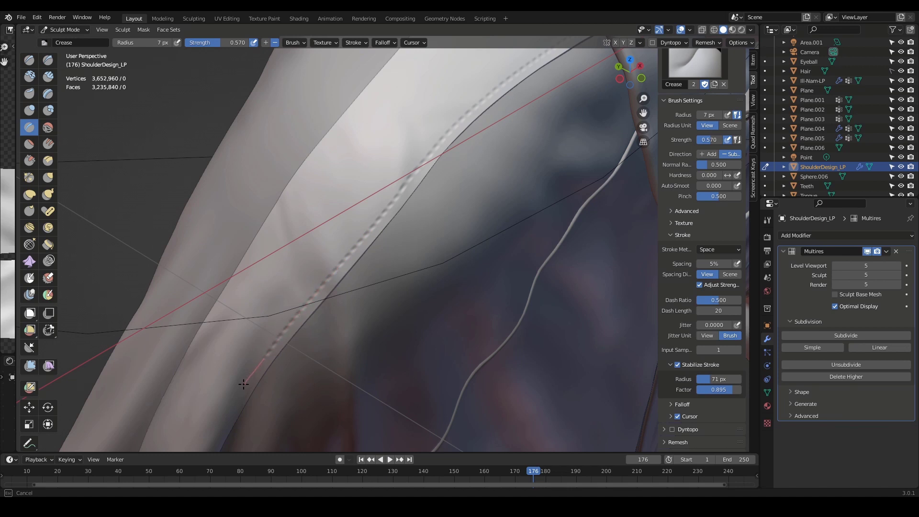
pyautogui.moveTo(238, 395)
pyautogui.keyDown('shift'); pyautogui.mouseDown(button='middle')
pyautogui.moveTo(286, 329)
pyautogui.moveTo(243, 335)
pyautogui.moveTo(375, 250)
pyautogui.mouseUp(button='middle'); pyautogui.keyUp('shift')
pyautogui.moveTo(377, 158); pyautogui.dragTo(370, 183)
pyautogui.moveTo(351, 217); pyautogui.dragTo(353, 216)
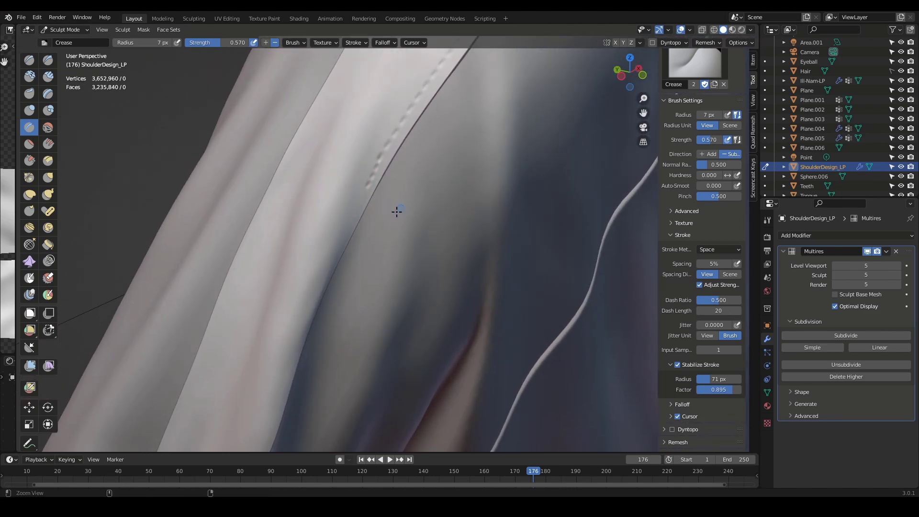
# Try to continue the front-edge stitches further down the sleeve from adjusted views, and undo the strokes
pyautogui.moveTo(396, 210)
pyautogui.mouseDown(button='middle')
pyautogui.moveTo(375, 203)
pyautogui.moveTo(375, 177)
pyautogui.mouseUp(button='middle')
pyautogui.moveTo(390, 133); pyautogui.dragTo(379, 152)
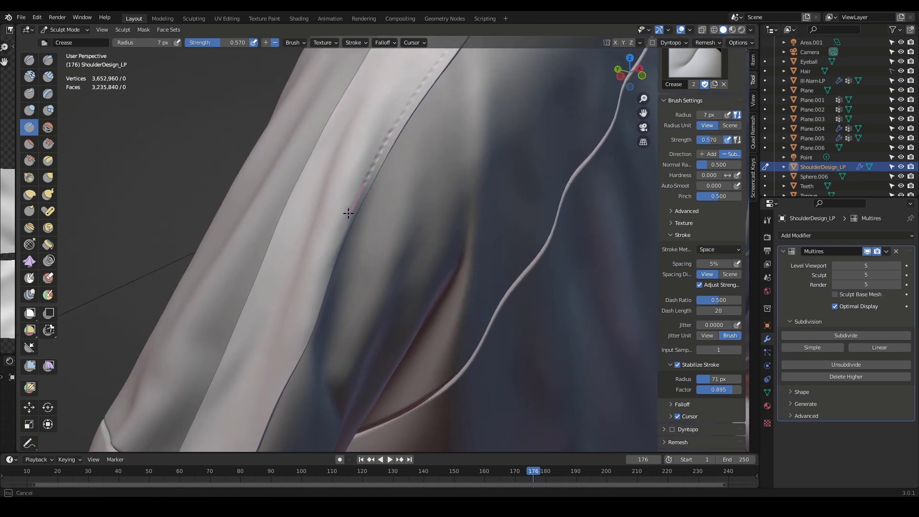
pyautogui.moveTo(343, 226); pyautogui.dragTo(340, 231)
pyautogui.moveTo(340, 231)
pyautogui.mouseDown(button='middle')
pyautogui.moveTo(325, 236)
pyautogui.moveTo(333, 201)
pyautogui.moveTo(396, 213)
pyautogui.moveTo(428, 238)
pyautogui.moveTo(461, 199)
pyautogui.moveTo(383, 220)
pyautogui.moveTo(396, 178)
pyautogui.moveTo(407, 226)
pyautogui.moveTo(404, 215)
pyautogui.moveTo(388, 223)
pyautogui.mouseUp(button='middle')
pyautogui.hotkey('ctrl', 'z')
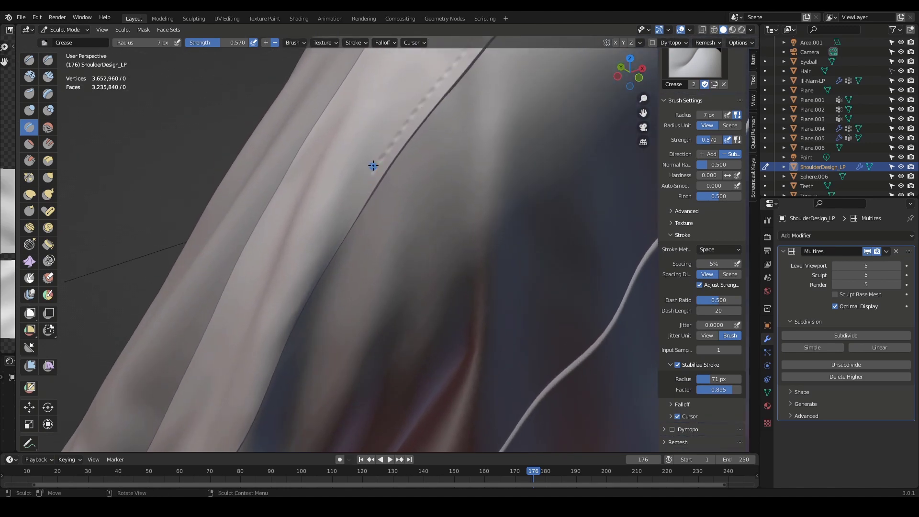
pyautogui.moveTo(373, 166); pyautogui.dragTo(332, 242)
pyautogui.moveTo(369, 225)
pyautogui.keyDown('ctrl'); pyautogui.mouseDown(button='middle')
pyautogui.moveTo(381, 231)
pyautogui.moveTo(382, 212)
pyautogui.mouseUp(button='middle'); pyautogui.keyUp('ctrl')
pyautogui.hotkey('ctrl', 'z')
# Sculpt the front-edge stitch line onward through the middle of the sleeve, following the stripe's edge
pyautogui.moveTo(381, 167); pyautogui.dragTo(365, 195)
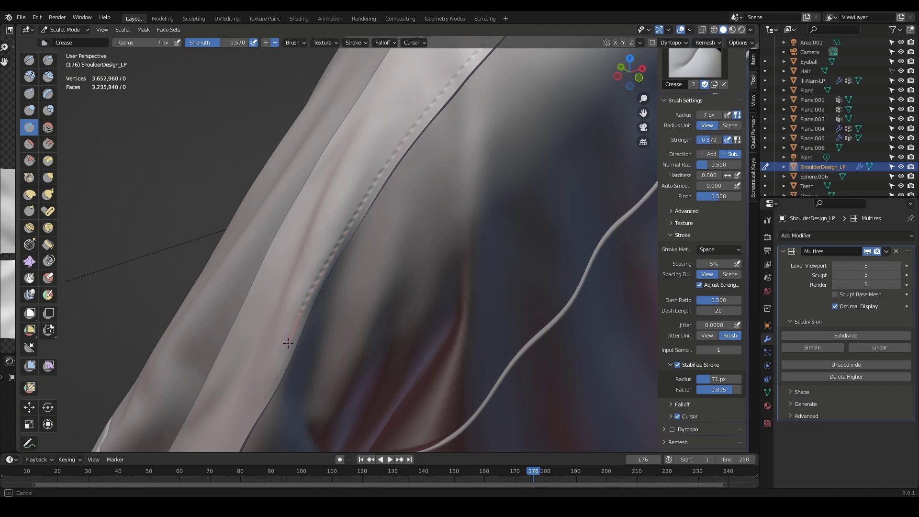
pyautogui.moveTo(276, 380)
pyautogui.keyDown('shift'); pyautogui.mouseDown(button='middle')
pyautogui.moveTo(316, 328)
pyautogui.moveTo(340, 248)
pyautogui.moveTo(388, 232)
pyautogui.moveTo(369, 175)
pyautogui.mouseUp(button='middle'); pyautogui.keyUp('shift')
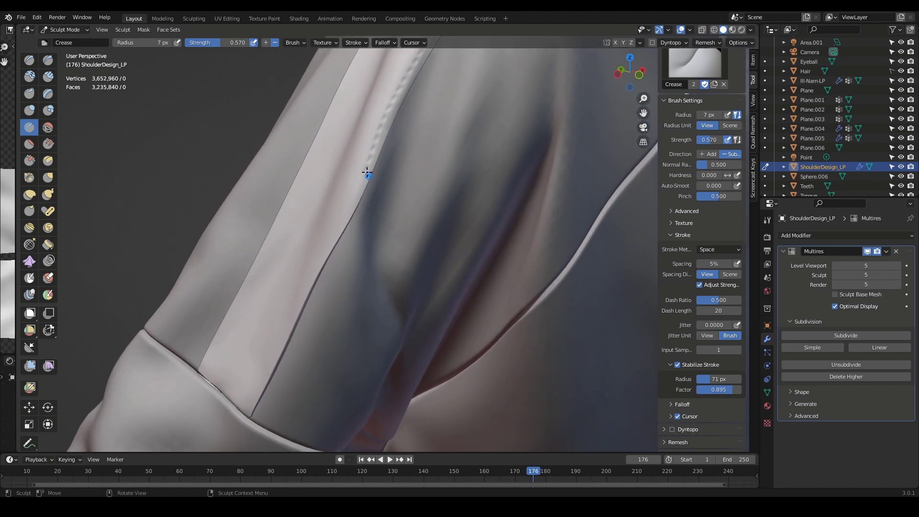
pyautogui.moveTo(369, 175); pyautogui.dragTo(356, 193)
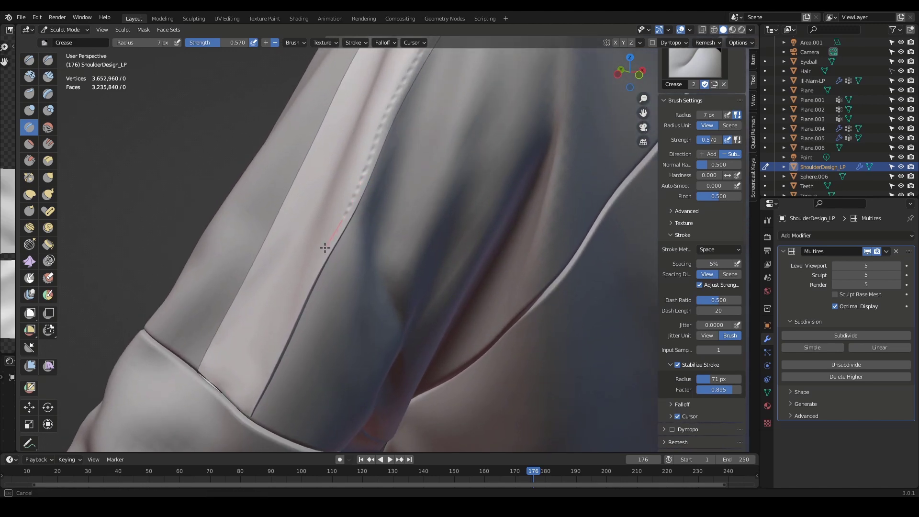
pyautogui.moveTo(314, 264); pyautogui.dragTo(315, 269)
# Finish the front-edge stitch line down to the seam where the stripe meets the cuff
pyautogui.moveTo(361, 268)
pyautogui.mouseDown(button='middle')
pyautogui.moveTo(454, 250)
pyautogui.moveTo(521, 271)
pyautogui.moveTo(432, 257)
pyautogui.mouseUp(button='middle')
pyautogui.scroll(1, 432, 257)
pyautogui.moveTo(390, 234); pyautogui.dragTo(384, 254)
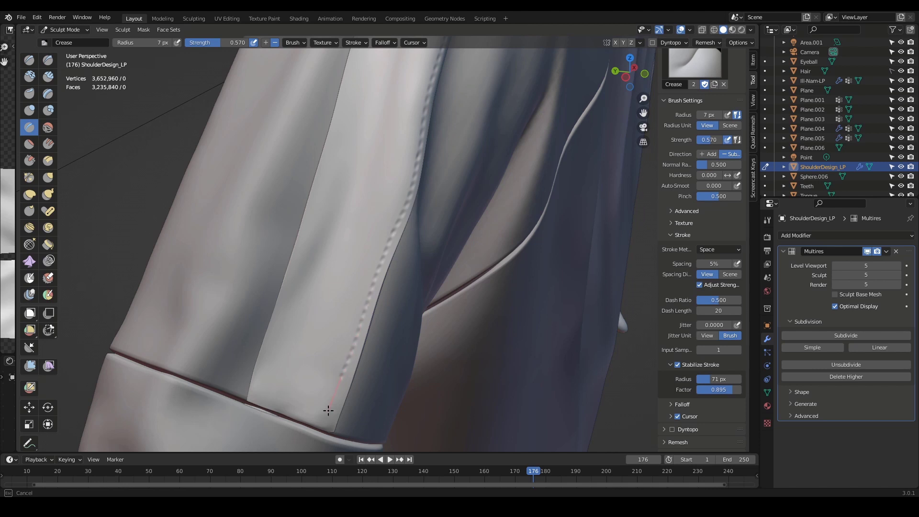
pyautogui.moveTo(320, 455); pyautogui.dragTo(257, 390)
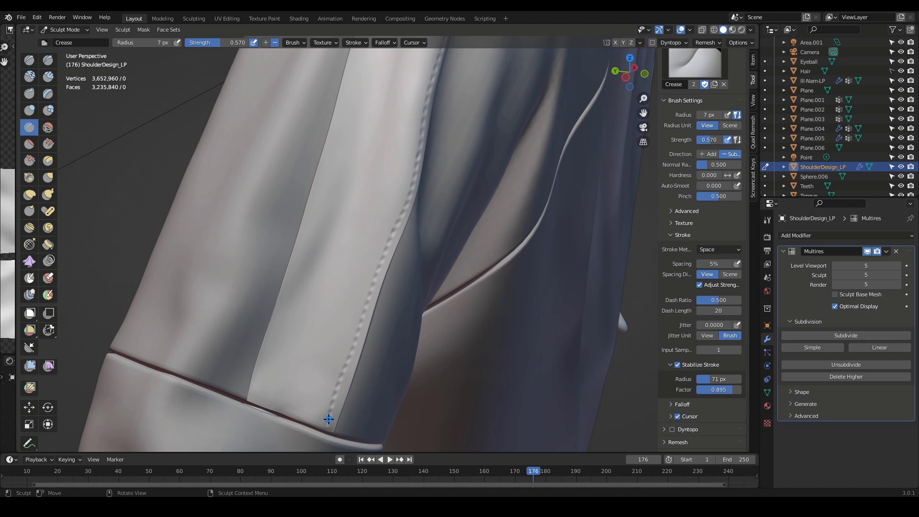
pyautogui.moveTo(328, 422); pyautogui.dragTo(322, 464)
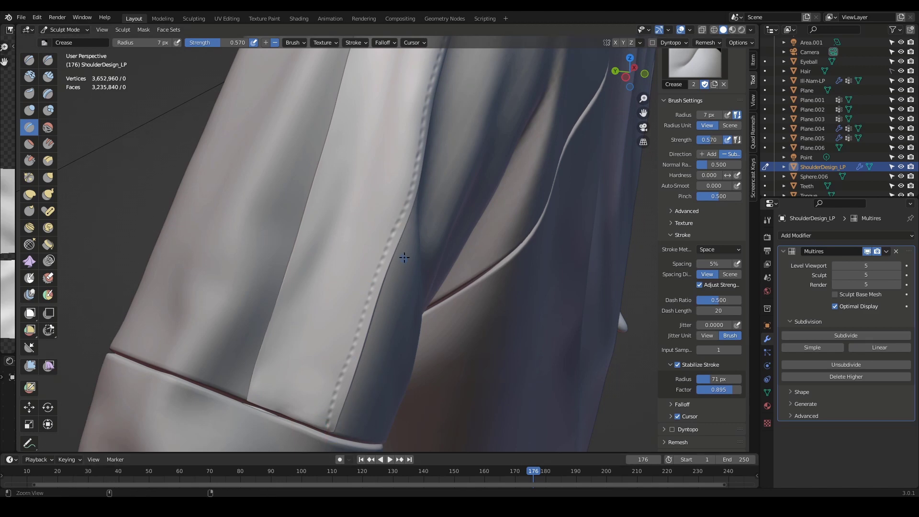
# Try to start a dashed stitch line along the stripe's back edge from its corner beside the collar, and undo it
pyautogui.scroll(-3, 405, 223)
pyautogui.moveTo(412, 211); pyautogui.dragTo(411, 287, button='middle')
pyautogui.keyDown('shift'); pyautogui.moveTo(431, 192); pyautogui.dragTo(410, 297, button='middle'); pyautogui.keyUp('shift')
pyautogui.scroll(3, 415, 268)
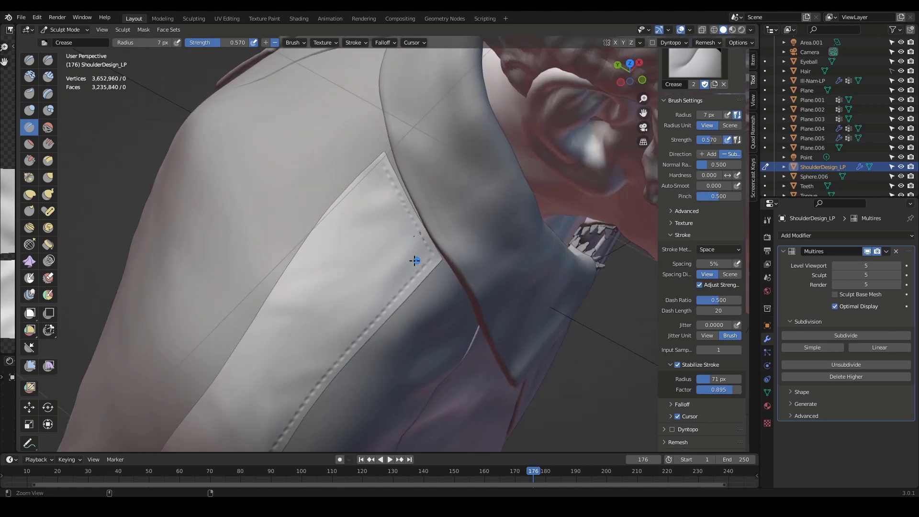
pyautogui.scroll(2, 401, 246)
pyautogui.moveTo(386, 253); pyautogui.dragTo(493, 236, button='middle')
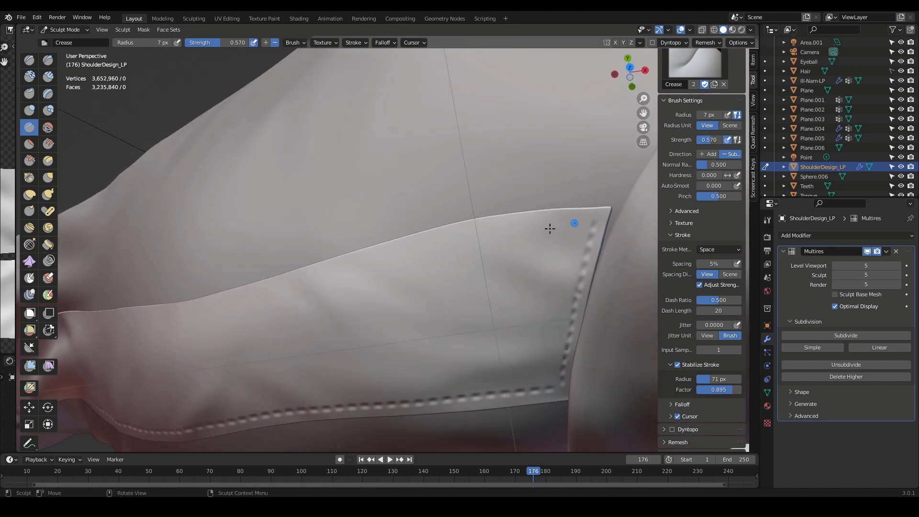
pyautogui.moveTo(550, 230); pyautogui.dragTo(214, 305, button='middle')
pyautogui.keyDown('alt'); pyautogui.moveTo(214, 305); pyautogui.dragTo(244, 280); pyautogui.keyUp('alt')
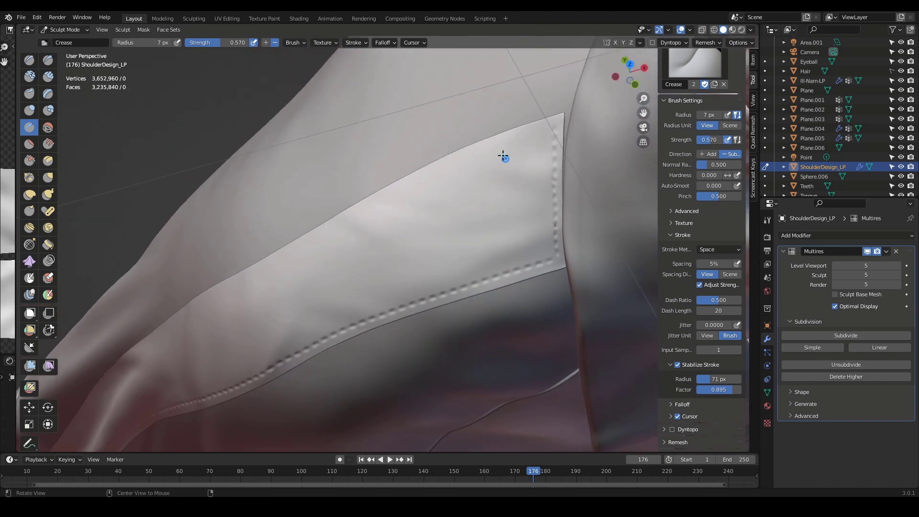
pyautogui.keyDown('alt'); pyautogui.keyDown('shift'); pyautogui.moveTo(496, 172); pyautogui.dragTo(512, 172); pyautogui.keyUp('shift'); pyautogui.keyUp('alt')
pyautogui.moveTo(391, 207); pyautogui.dragTo(566, 169, button='middle')
pyautogui.moveTo(599, 149); pyautogui.dragTo(600, 151)
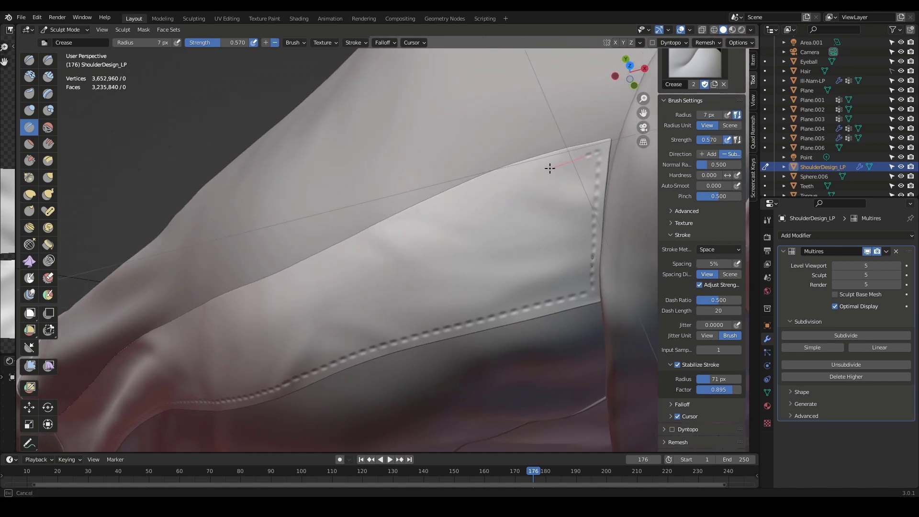
pyautogui.moveTo(523, 175); pyautogui.dragTo(597, 150)
pyautogui.moveTo(596, 149)
pyautogui.mouseDown(button='middle')
pyautogui.moveTo(566, 186)
pyautogui.moveTo(578, 180)
pyautogui.moveTo(589, 199)
pyautogui.moveTo(595, 181)
pyautogui.moveTo(536, 187)
pyautogui.moveTo(513, 207)
pyautogui.moveTo(527, 223)
pyautogui.mouseUp(button='middle')
# Retry the first back-edge stitches at the collar corner from slightly different views, and undo the strokes
pyautogui.moveTo(516, 232); pyautogui.dragTo(544, 136, button='middle')
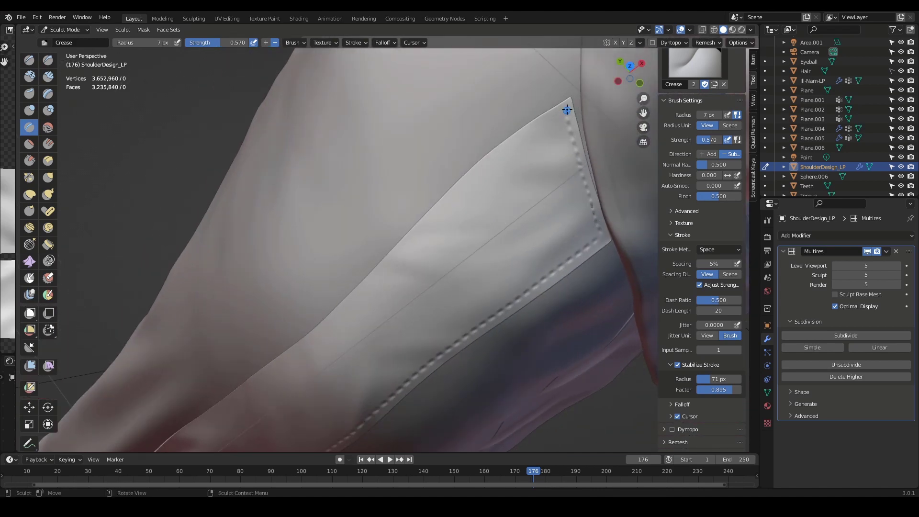
pyautogui.moveTo(566, 106)
pyautogui.mouseDown()
pyautogui.moveTo(498, 160)
pyautogui.moveTo(536, 161)
pyautogui.mouseUp()
pyautogui.moveTo(535, 161)
pyautogui.mouseDown(button='middle')
pyautogui.moveTo(523, 174)
pyautogui.moveTo(546, 144)
pyautogui.mouseUp(button='middle')
pyautogui.moveTo(555, 119); pyautogui.dragTo(486, 166)
pyautogui.hotkey('ctrl', 'z')
pyautogui.moveTo(528, 162)
pyautogui.mouseDown(button='middle')
pyautogui.moveTo(521, 171)
pyautogui.moveTo(526, 165)
pyautogui.mouseUp(button='middle')
# Sculpt a dashed stitch line just inside the stripe's back edge, from the collar corner over the shoulder to the upper sleeve
pyautogui.moveTo(550, 124); pyautogui.dragTo(489, 163)
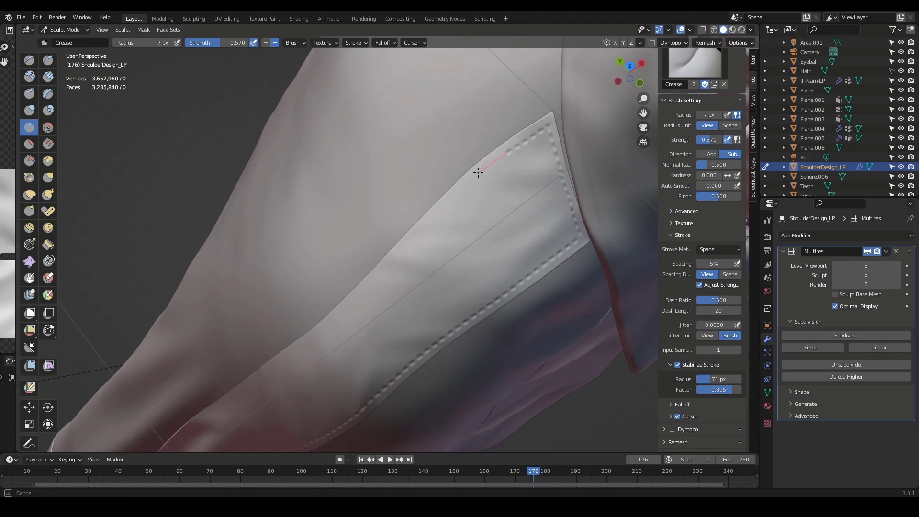
pyautogui.moveTo(458, 190); pyautogui.dragTo(382, 276)
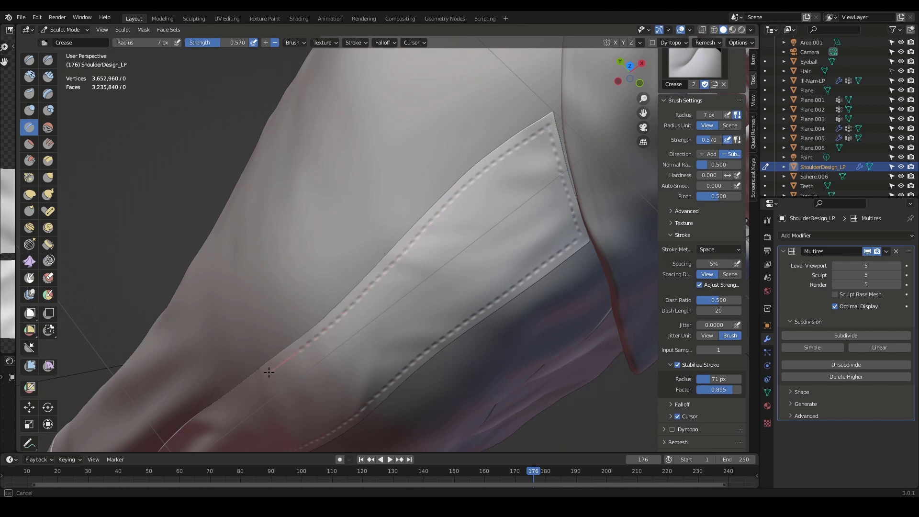
pyautogui.moveTo(269, 372)
pyautogui.mouseDown(button='middle')
pyautogui.moveTo(390, 297)
pyautogui.moveTo(400, 260)
pyautogui.moveTo(392, 299)
pyautogui.moveTo(424, 285)
pyautogui.moveTo(410, 214)
pyautogui.mouseUp(button='middle')
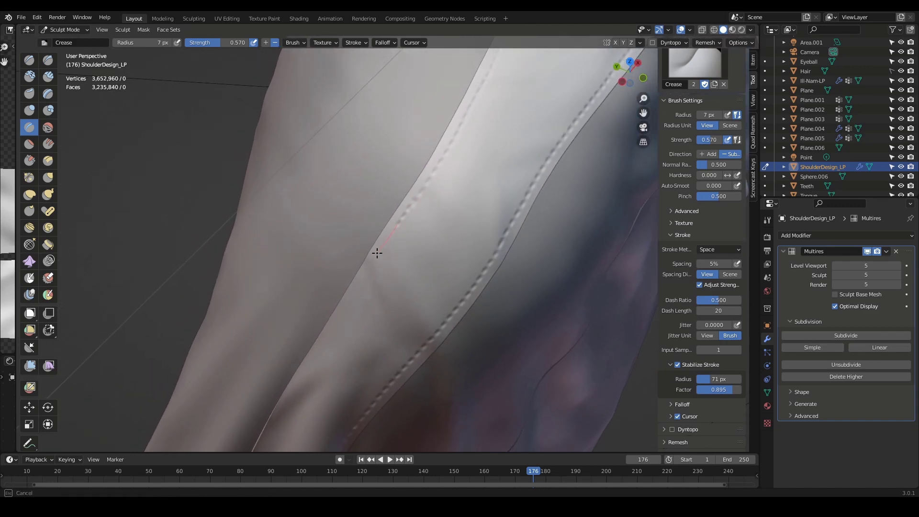
pyautogui.moveTo(377, 254)
pyautogui.mouseDown()
pyautogui.moveTo(415, 204)
pyautogui.moveTo(373, 261)
pyautogui.mouseUp()
pyautogui.moveTo(286, 400); pyautogui.dragTo(306, 373)
# Continue the back-edge stitch line from its last stitch down through the middle of the sleeve
pyautogui.moveTo(417, 311)
pyautogui.mouseDown(button='middle')
pyautogui.moveTo(421, 220)
pyautogui.moveTo(407, 246)
pyautogui.moveTo(404, 199)
pyautogui.mouseUp(button='middle')
pyautogui.moveTo(400, 131); pyautogui.dragTo(380, 185)
pyautogui.moveTo(380, 184)
pyautogui.mouseDown(button='middle')
pyautogui.moveTo(408, 203)
pyautogui.moveTo(397, 170)
pyautogui.mouseUp(button='middle')
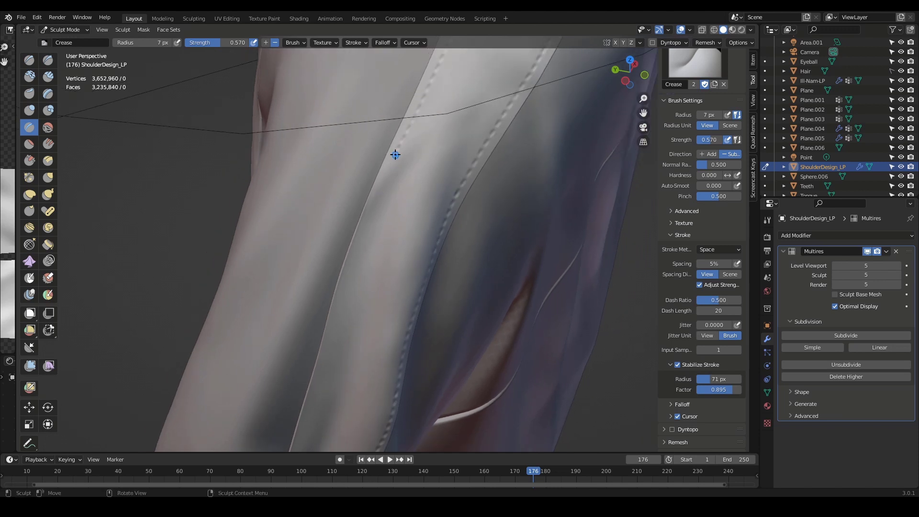
pyautogui.moveTo(396, 154); pyautogui.dragTo(359, 238)
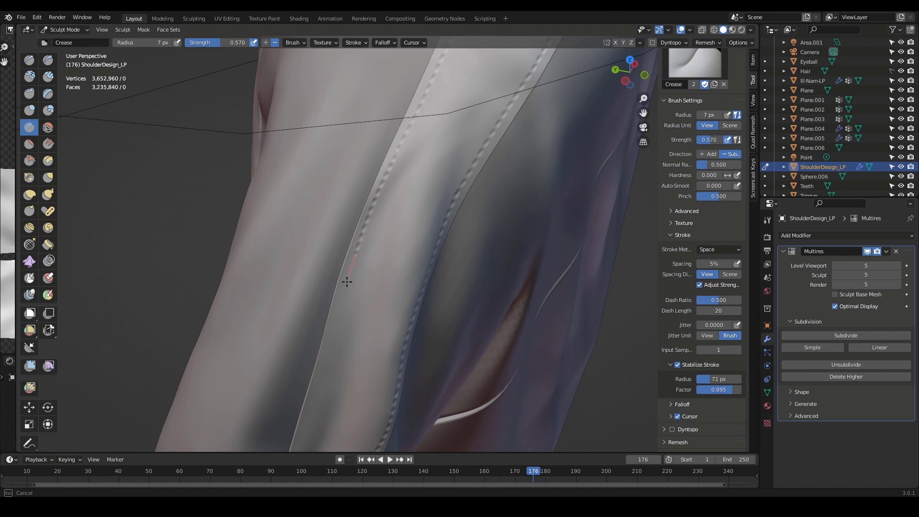
pyautogui.moveTo(336, 310); pyautogui.dragTo(329, 329)
pyautogui.moveTo(322, 377); pyautogui.dragTo(305, 430)
pyautogui.moveTo(291, 476); pyautogui.dragTo(291, 477)
# Finish the back-edge stitch line down to the cuff seam
pyautogui.keyDown('alt'); pyautogui.keyDown('shift'); pyautogui.moveTo(377, 338); pyautogui.dragTo(406, 194); pyautogui.keyUp('shift'); pyautogui.keyUp('alt')
pyautogui.moveTo(380, 258)
pyautogui.keyDown('alt'); pyautogui.keyDown('shift'); pyautogui.mouseDown()
pyautogui.moveTo(386, 237)
pyautogui.moveTo(376, 234)
pyautogui.mouseUp(); pyautogui.keyUp('shift'); pyautogui.keyUp('alt')
pyautogui.moveTo(355, 174)
pyautogui.keyDown('ctrl'); pyautogui.keyDown('alt'); pyautogui.mouseDown()
pyautogui.moveTo(364, 199)
pyautogui.moveTo(345, 232)
pyautogui.moveTo(359, 185)
pyautogui.moveTo(331, 274)
pyautogui.mouseUp(); pyautogui.keyUp('alt'); pyautogui.keyUp('ctrl')
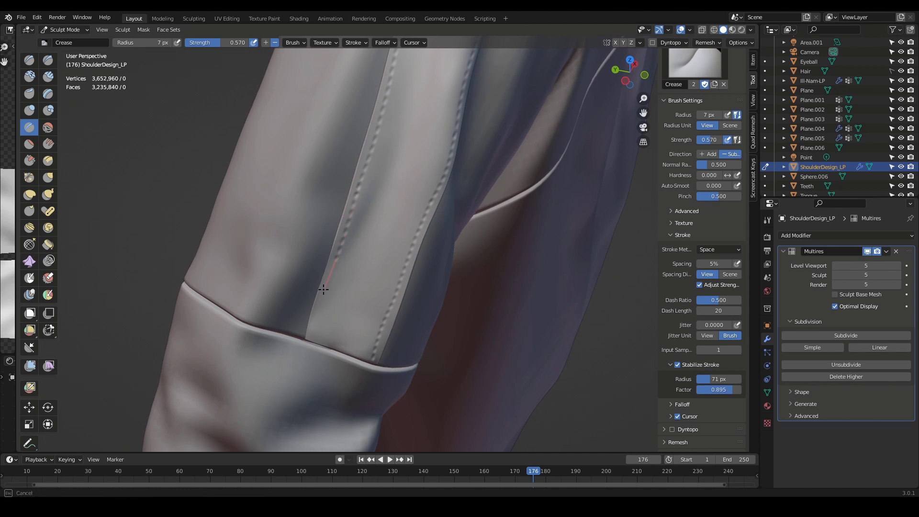
pyautogui.moveTo(317, 305); pyautogui.dragTo(313, 323)
pyautogui.moveTo(308, 379)
pyautogui.mouseDown(button='middle')
pyautogui.moveTo(460, 283)
pyautogui.moveTo(510, 309)
pyautogui.moveTo(507, 294)
pyautogui.moveTo(453, 251)
pyautogui.moveTo(517, 246)
pyautogui.moveTo(441, 247)
pyautogui.mouseUp(button='middle')
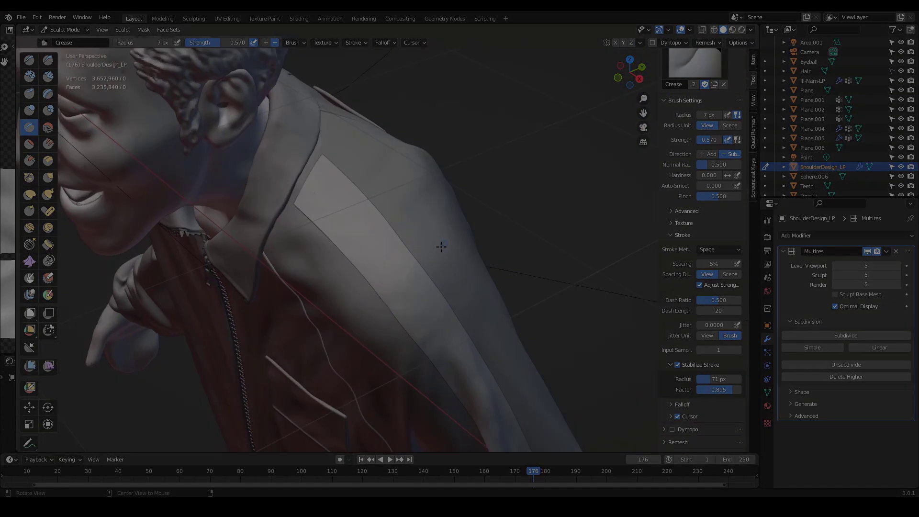